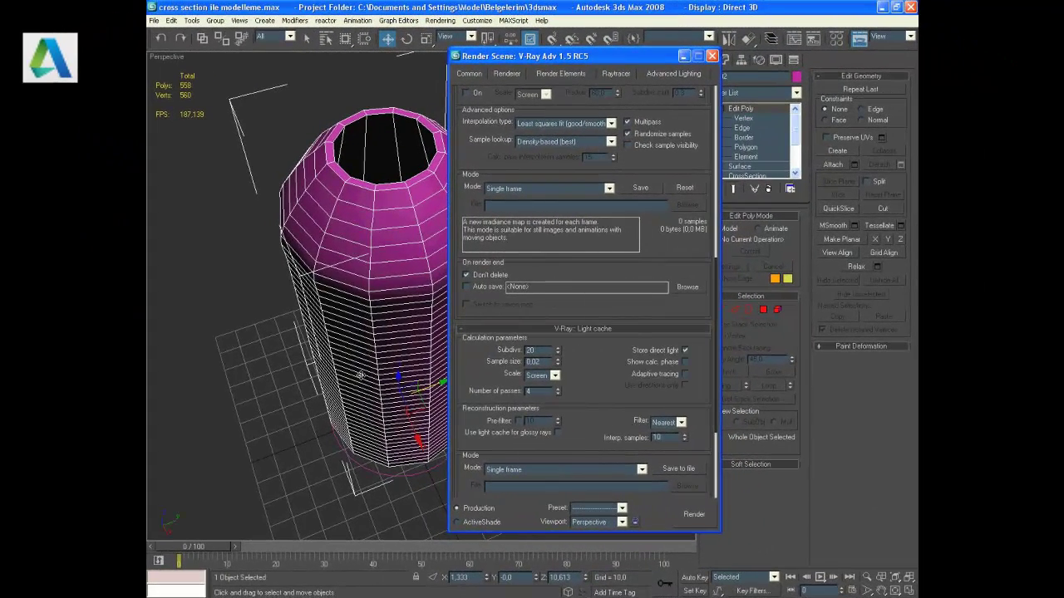
Step: Scroll through the V-Ray rollouts, minimize the Render Scene dialog, and deselect the bottle
drag(583, 57, 550, 61)
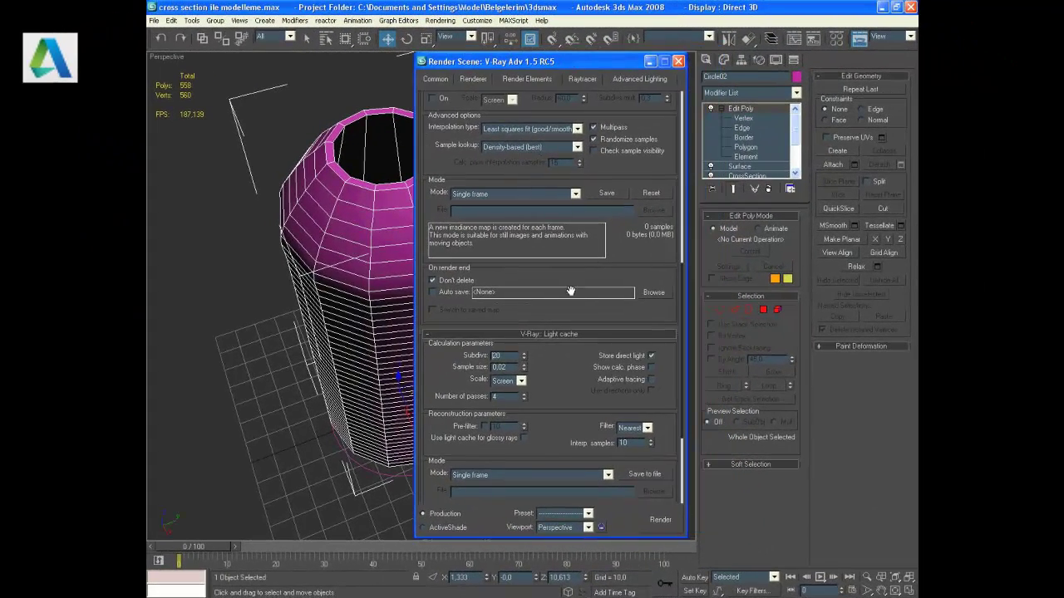
drag(581, 300, 593, 148)
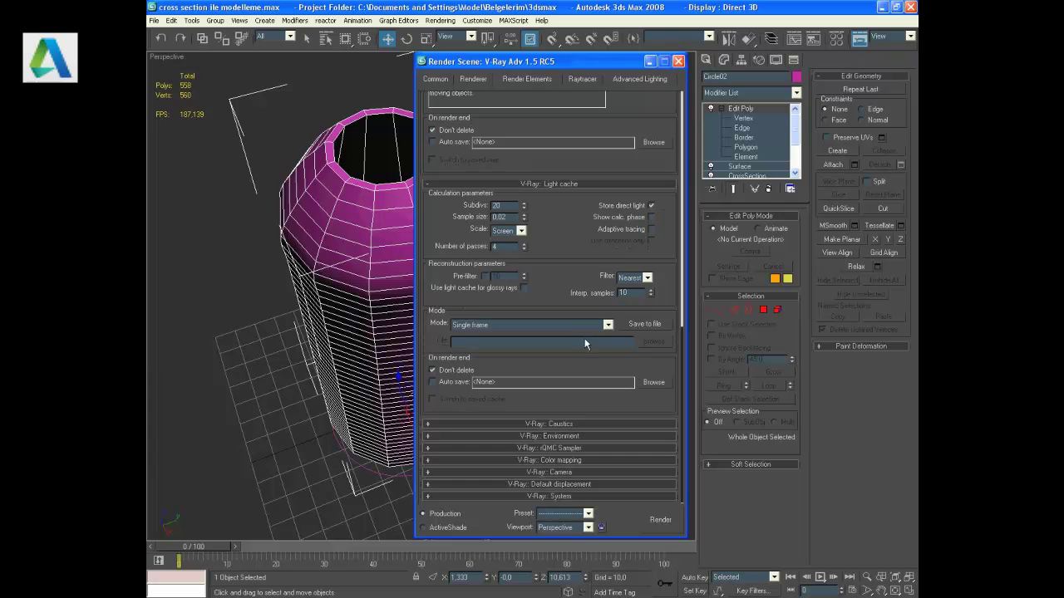
click(650, 62)
click(672, 103)
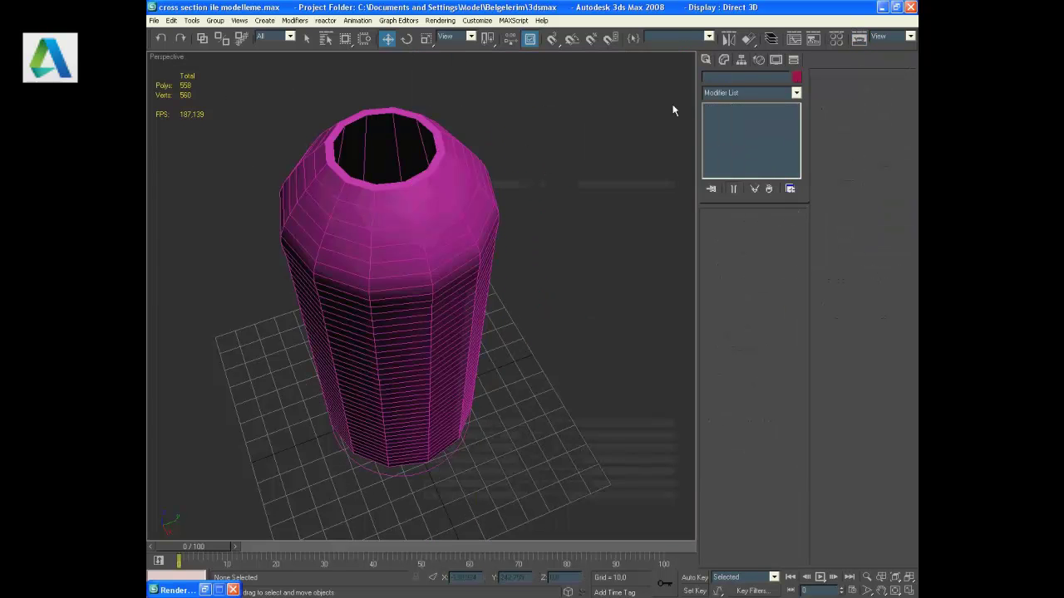
Step: Create a VRayPlane from the VRay geometry category under the bottle in the Top viewport
click(705, 62)
click(710, 79)
click(729, 96)
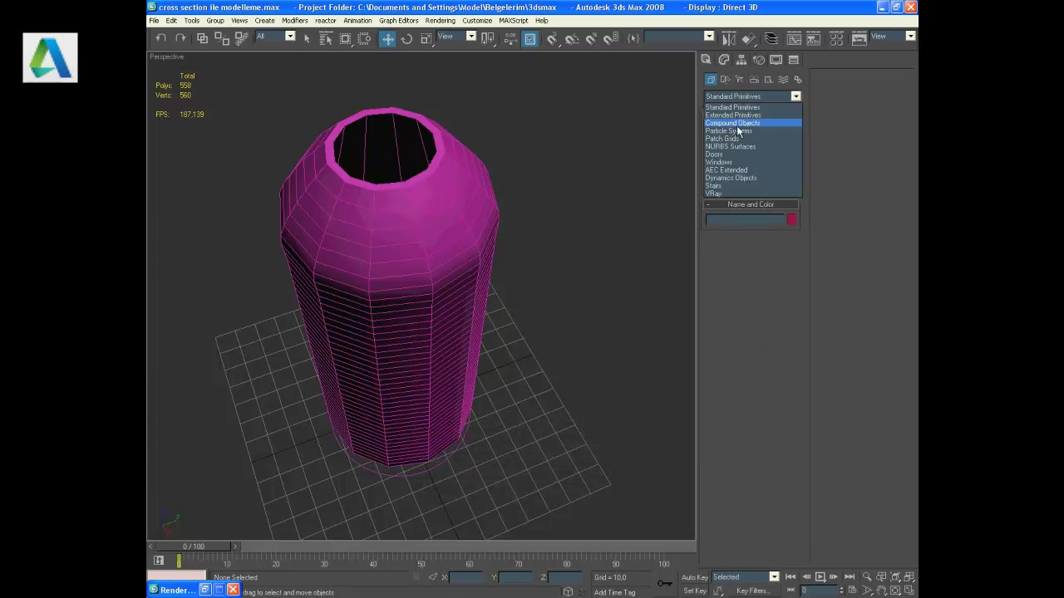
click(720, 192)
click(727, 149)
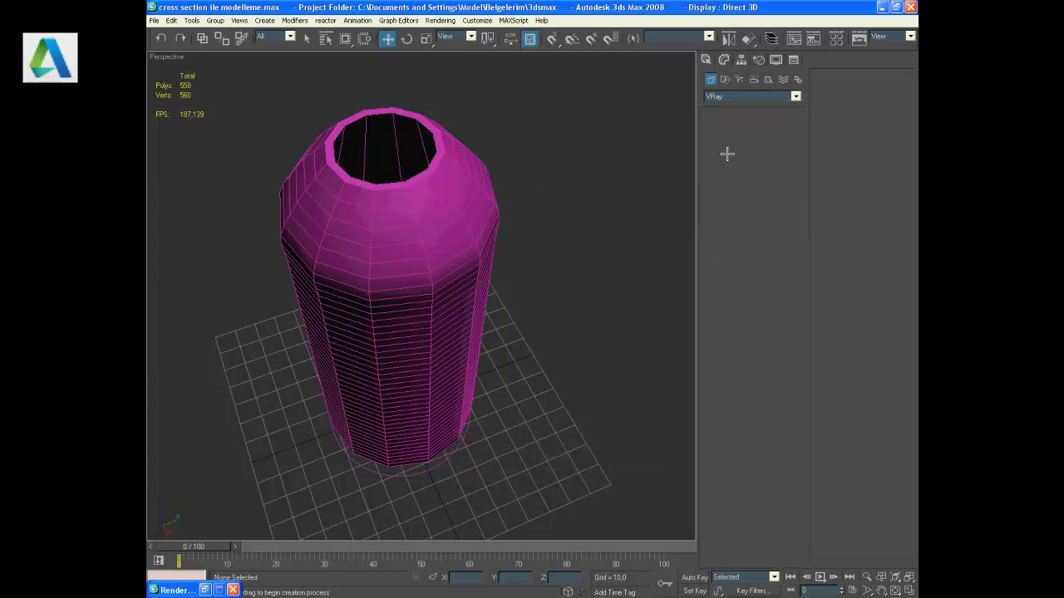
click(912, 591)
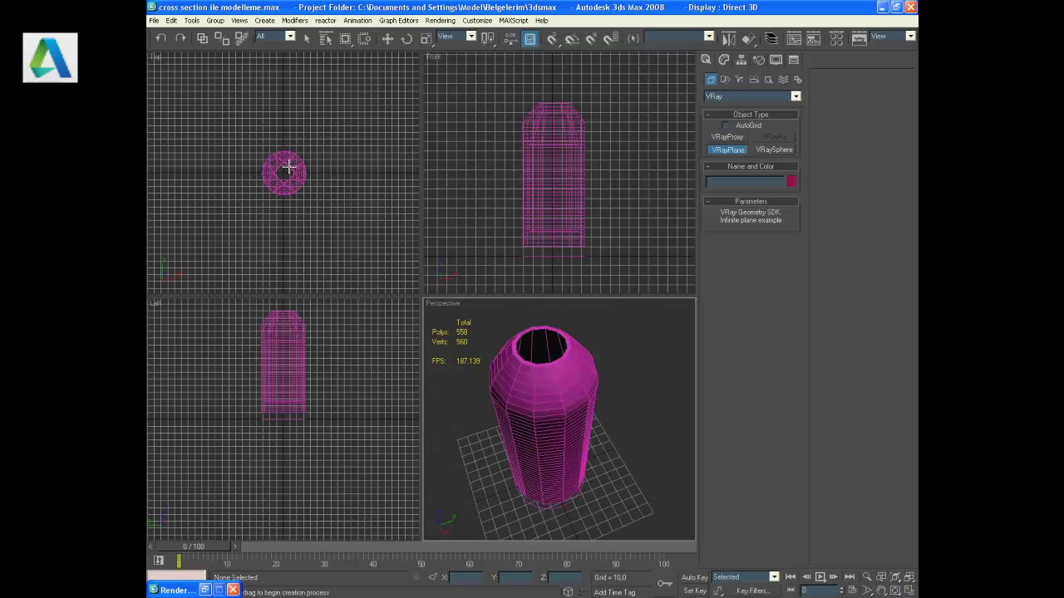
click(283, 172)
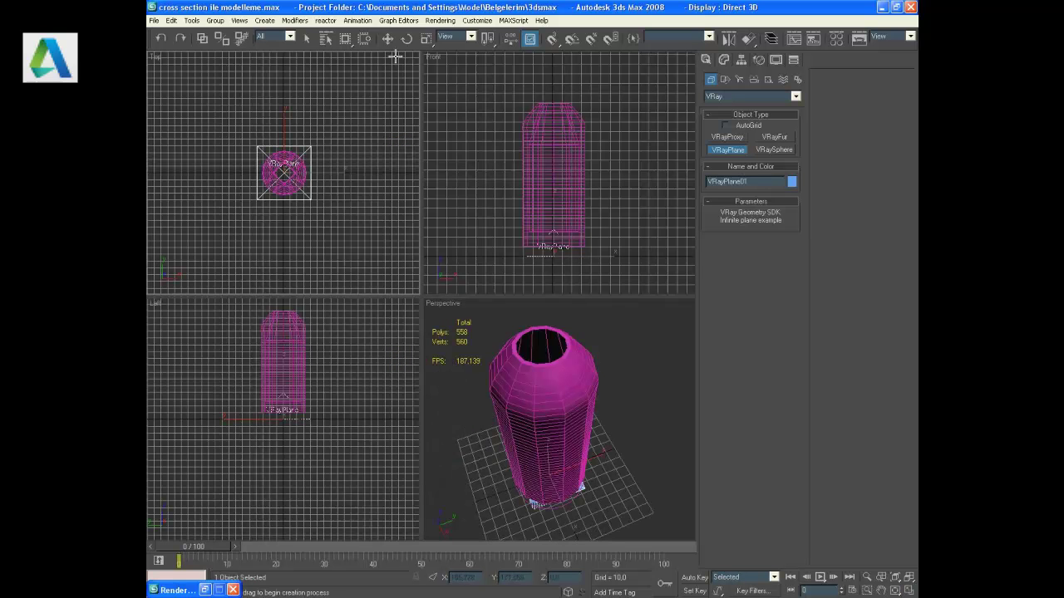
click(387, 39)
Step: Maximize the Perspective view, orbit to look down on the bottle, and select it
click(635, 392)
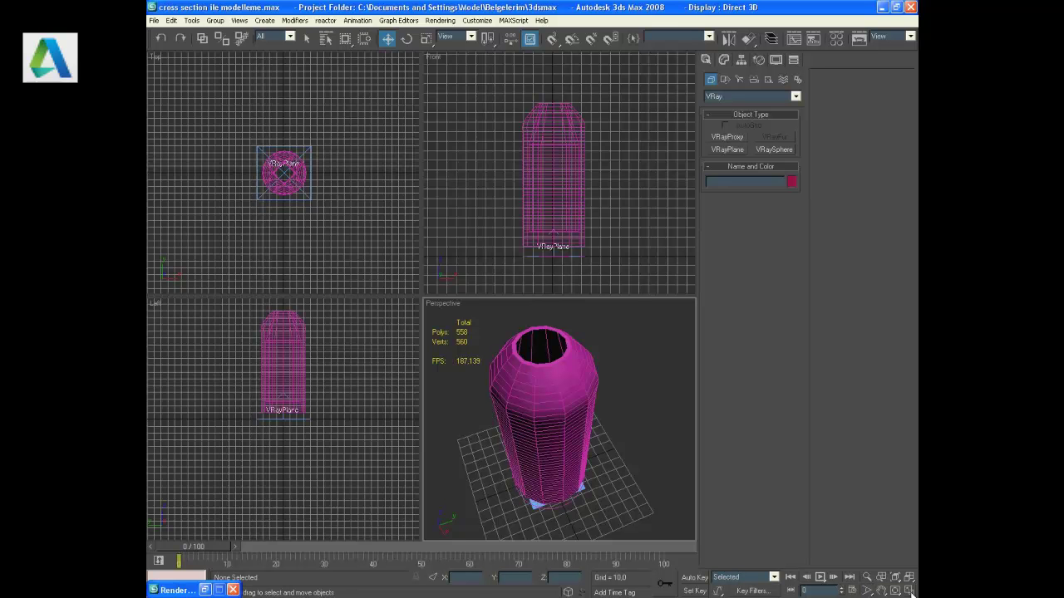
click(909, 591)
alt+middle_drag(391, 177, 433, 240)
click(433, 241)
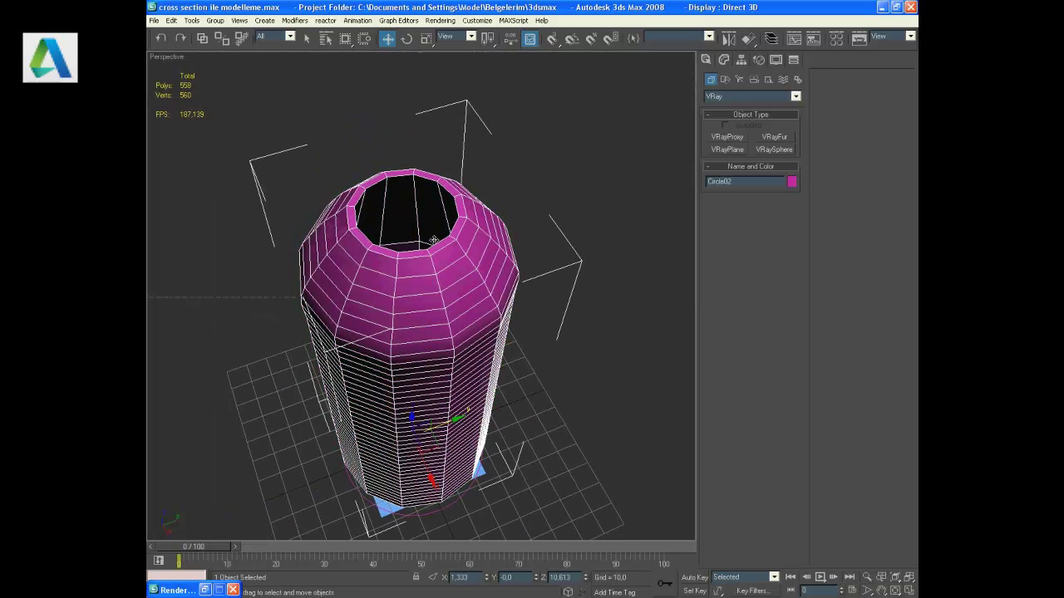
Step: At Edit Poly's Polygon level, start selecting the polygons around the bottle's top rim
click(724, 80)
click(763, 309)
mouse_move(416, 200)
alt+middle_down()
mouse_move(411, 272)
mouse_move(460, 230)
alt+middle_up()
scroll(410, 273, up, 3)
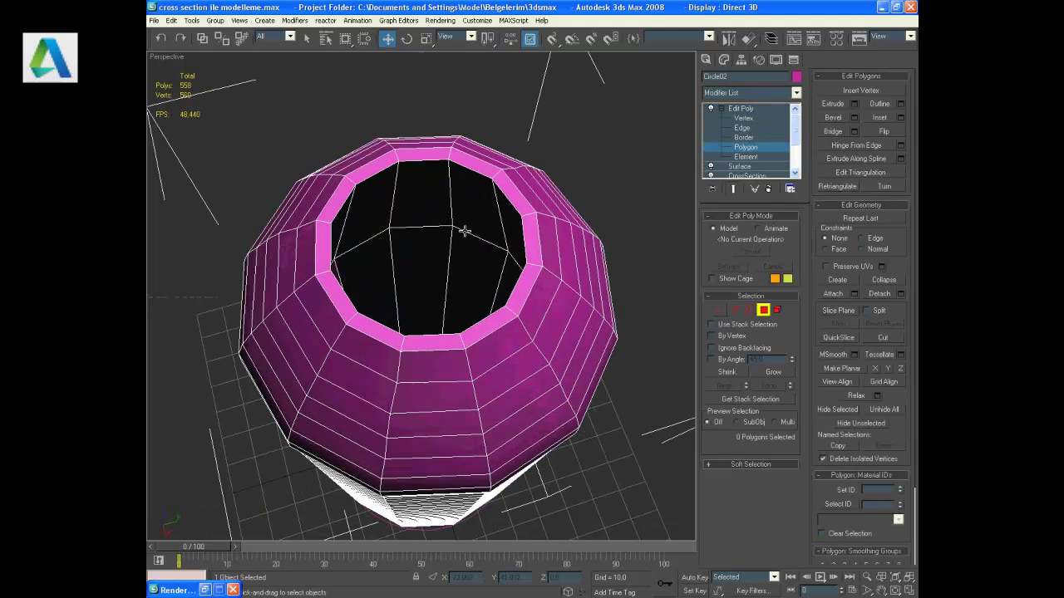
click(377, 168)
ctrl+click(419, 159)
ctrl+click(480, 167)
ctrl+click(520, 200)
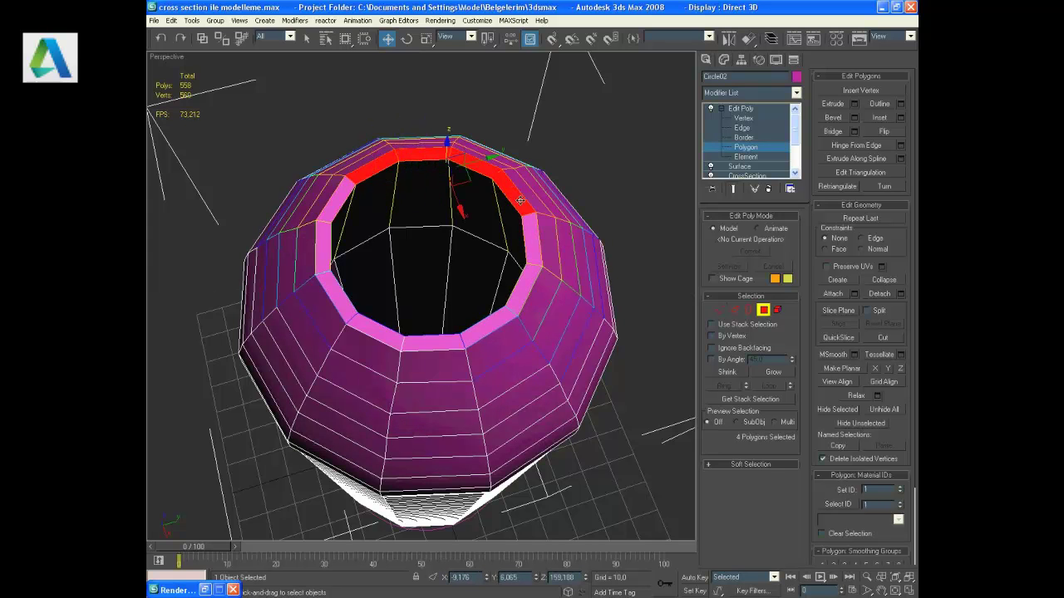
ctrl+click(531, 242)
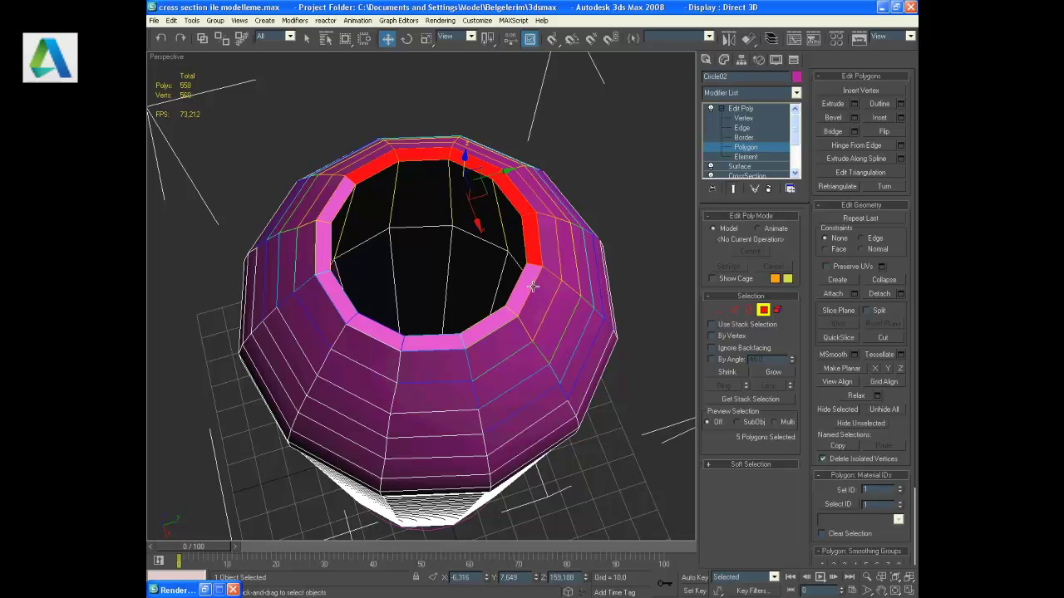
Step: Complete the selection of all 12 top rim polygons
ctrl+click(530, 285)
ctrl+click(499, 316)
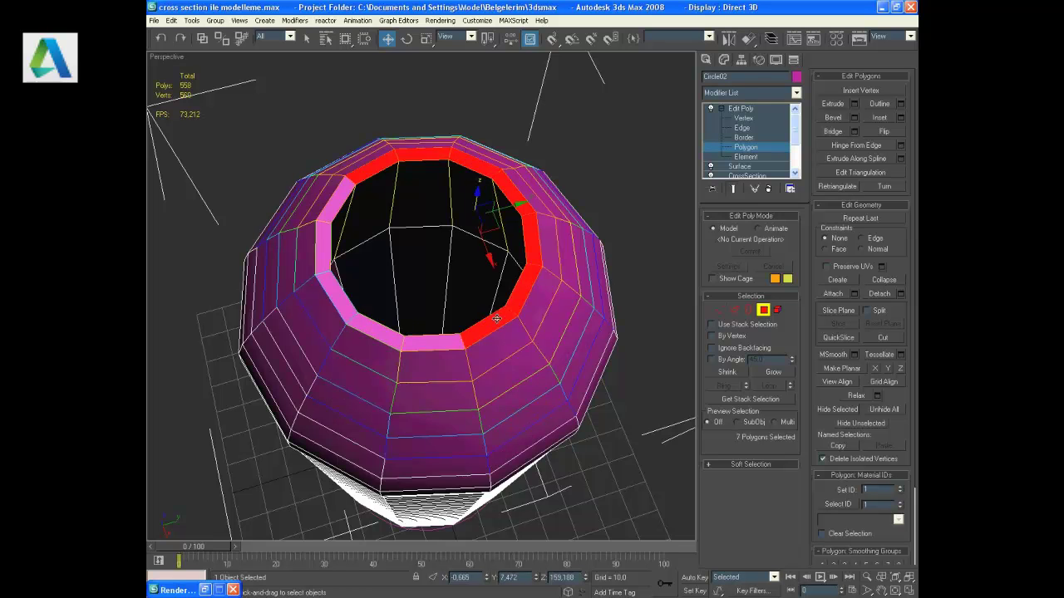
ctrl+click(440, 339)
ctrl+click(375, 324)
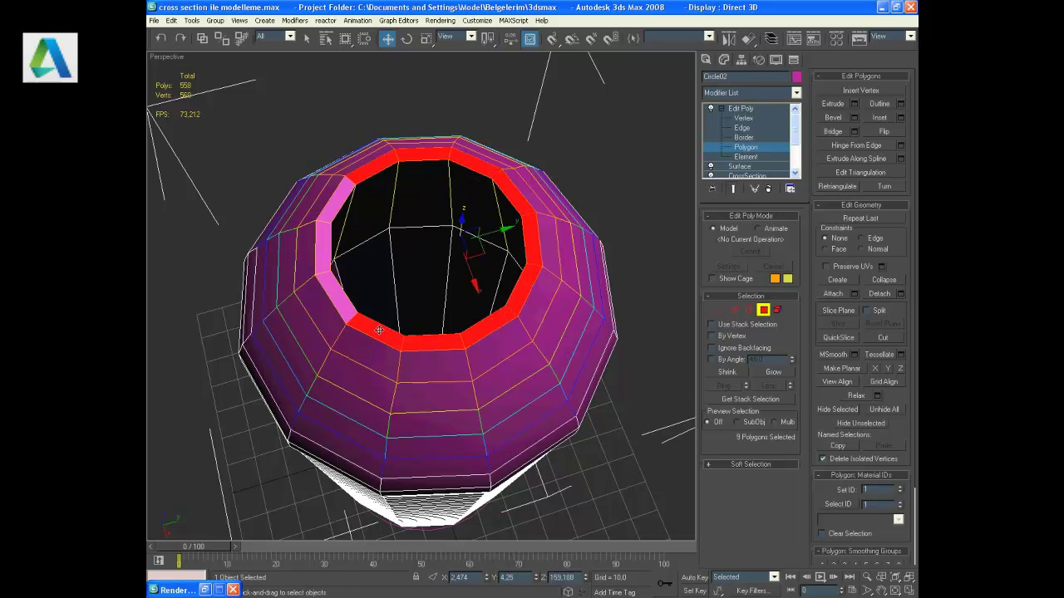
ctrl+click(344, 302)
ctrl+click(324, 254)
ctrl+click(329, 213)
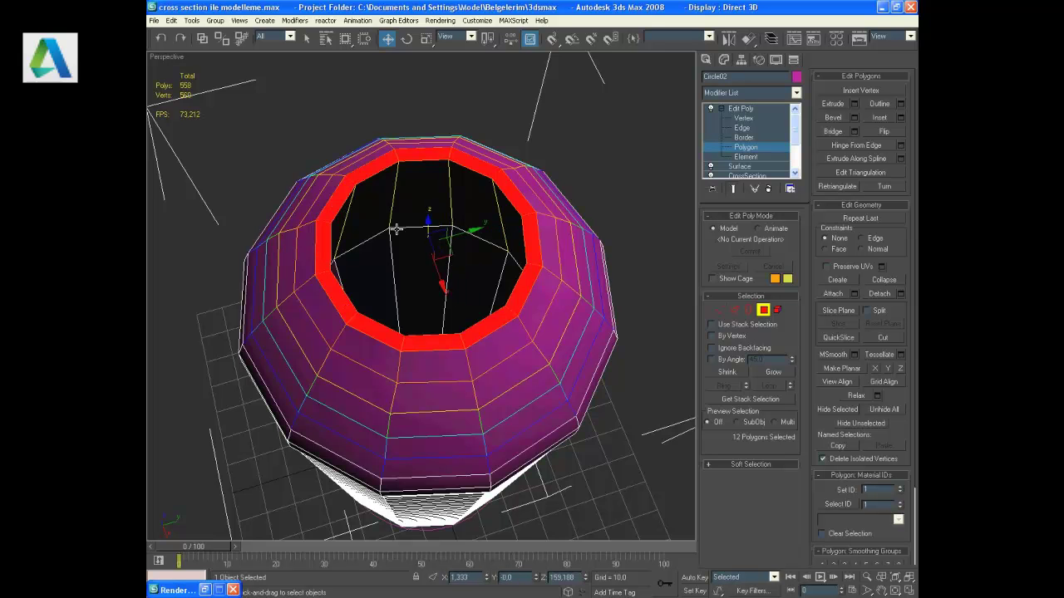
Step: Extrude the 12 rim polygons upward by 8.106 to form the neck
mouse_move(458, 352)
alt+middle_down()
mouse_move(458, 297)
mouse_move(476, 280)
mouse_move(591, 331)
alt+middle_up()
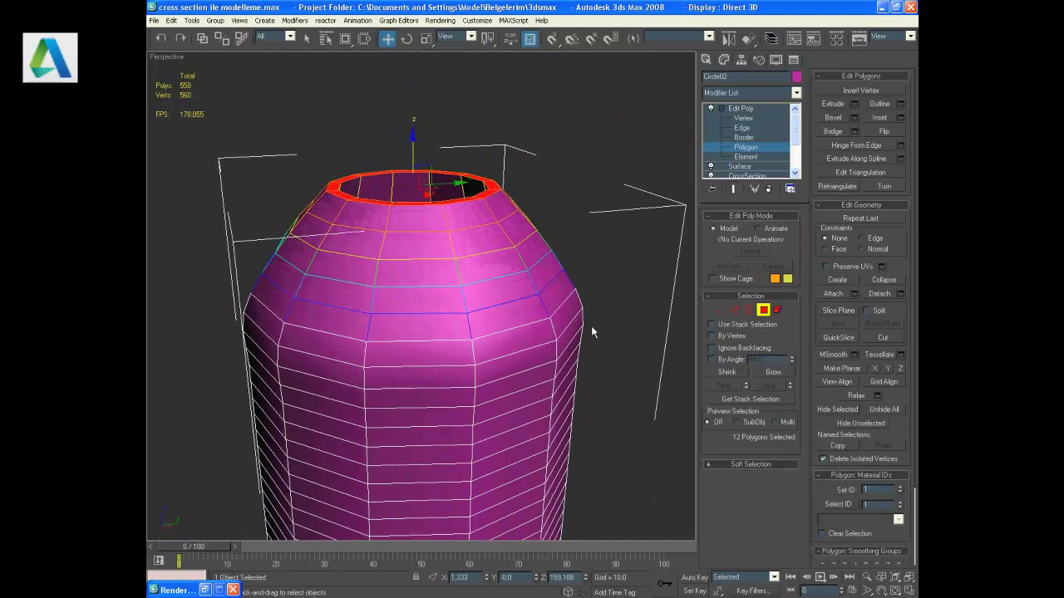
click(854, 103)
mouse_move(641, 140)
mouse_down()
mouse_move(643, 238)
mouse_move(649, 82)
mouse_up()
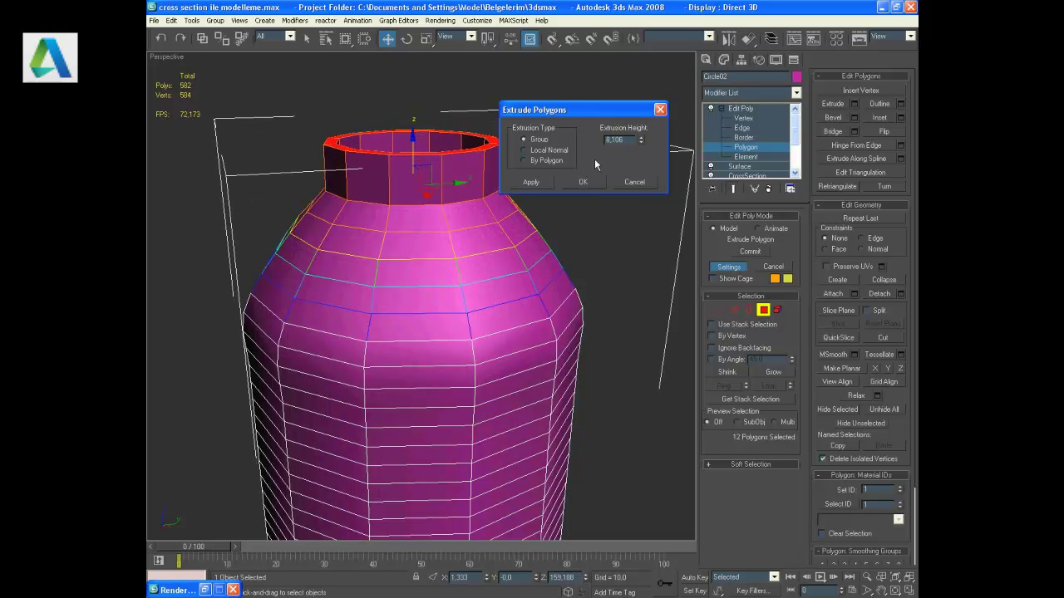
click(590, 183)
click(584, 205)
Step: At Edge level, select the 12-edge loop around the bottle's neck
key(2)
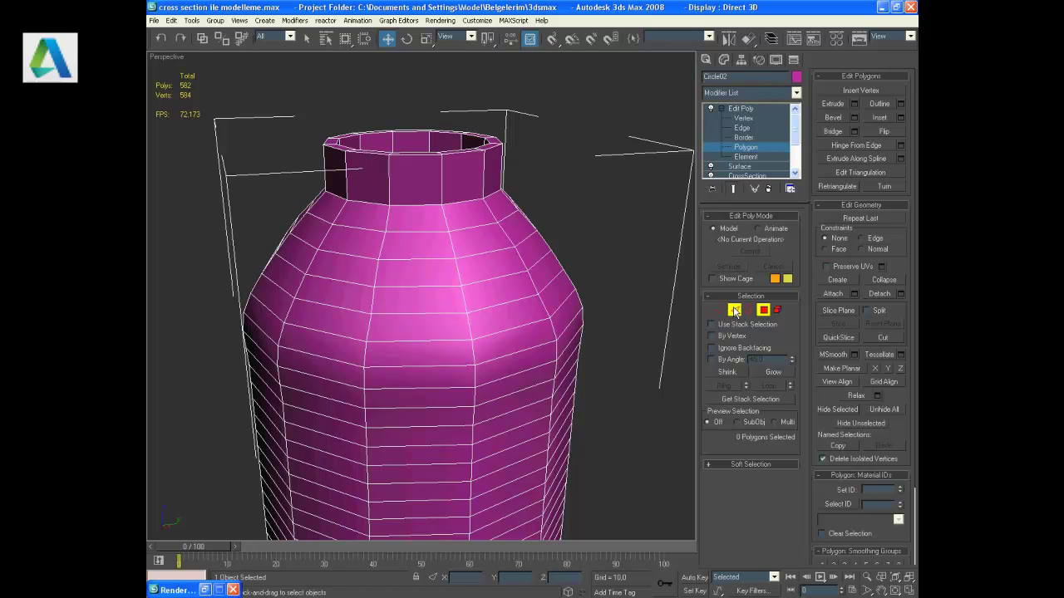
click(411, 205)
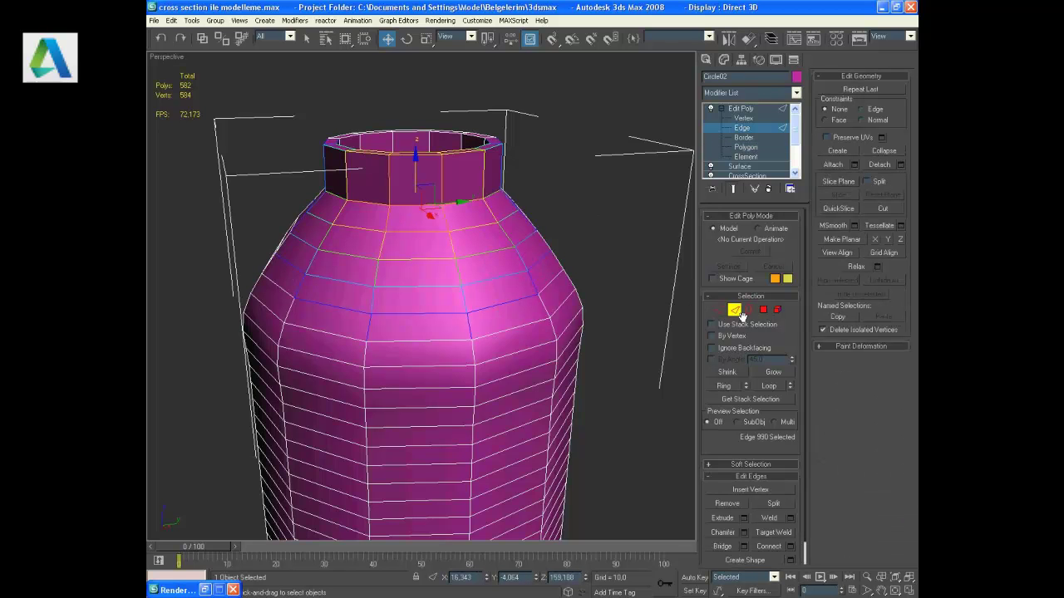
click(723, 386)
click(591, 285)
mouse_move(594, 235)
alt+middle_down()
mouse_move(561, 278)
mouse_move(536, 272)
alt+middle_up()
click(363, 271)
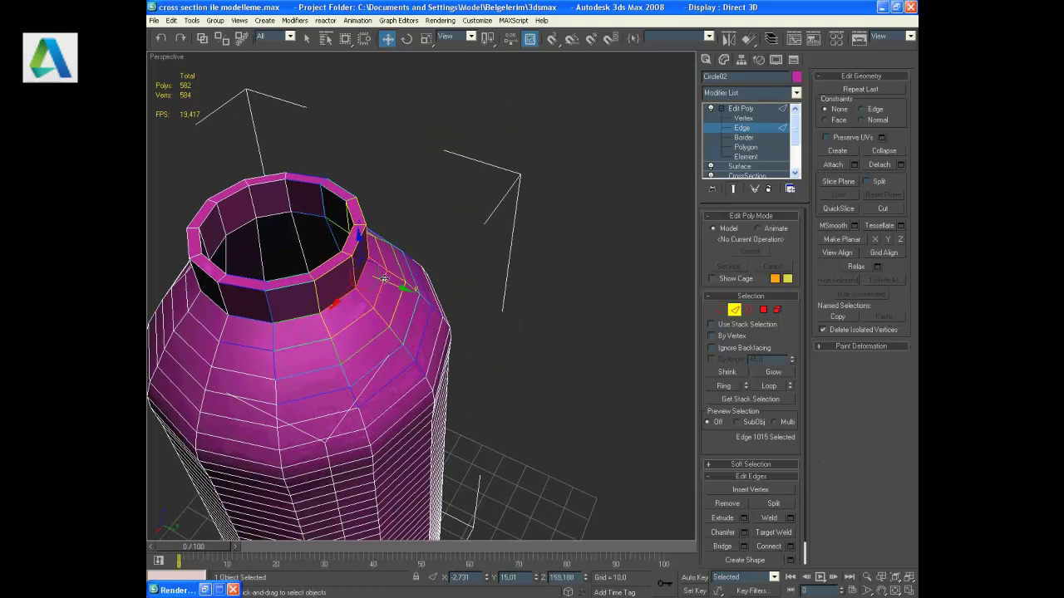
click(770, 386)
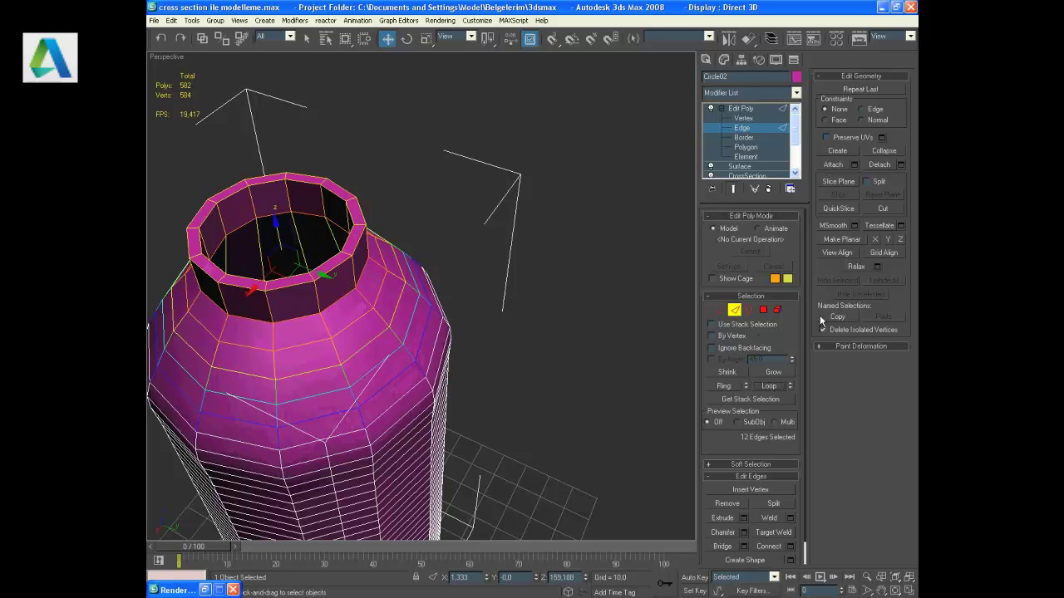
Step: Chamfer the neck edge loop by 1.22 with 3 segments
click(745, 533)
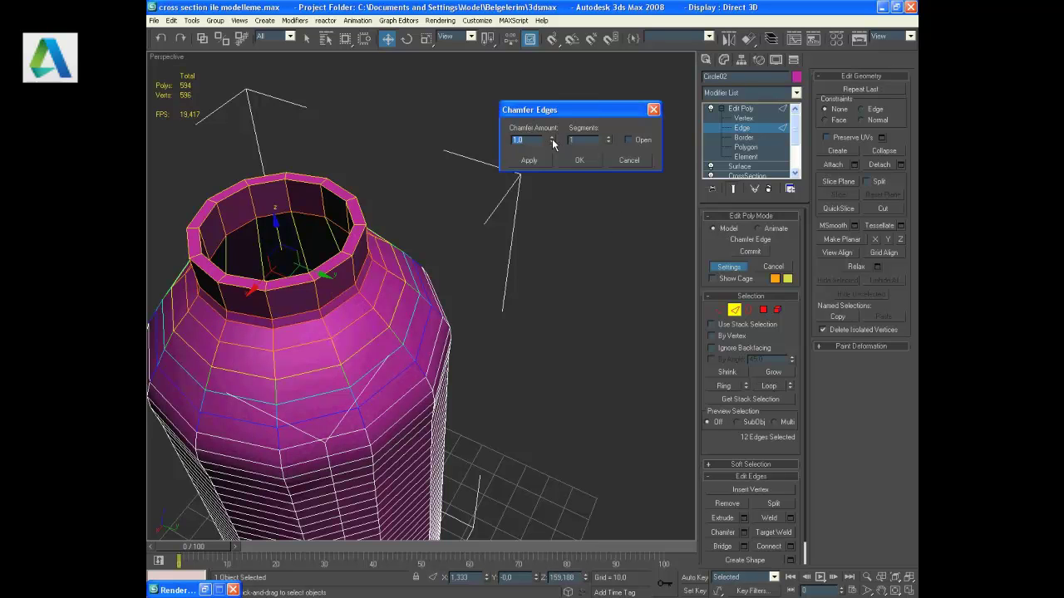
click(607, 138)
click(607, 138)
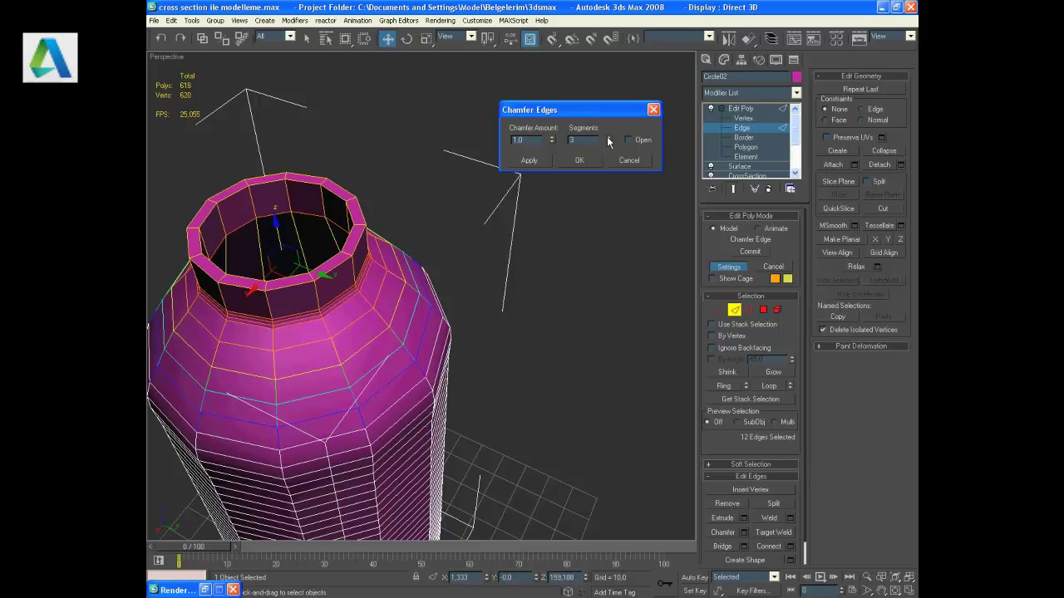
drag(552, 133, 551, 114)
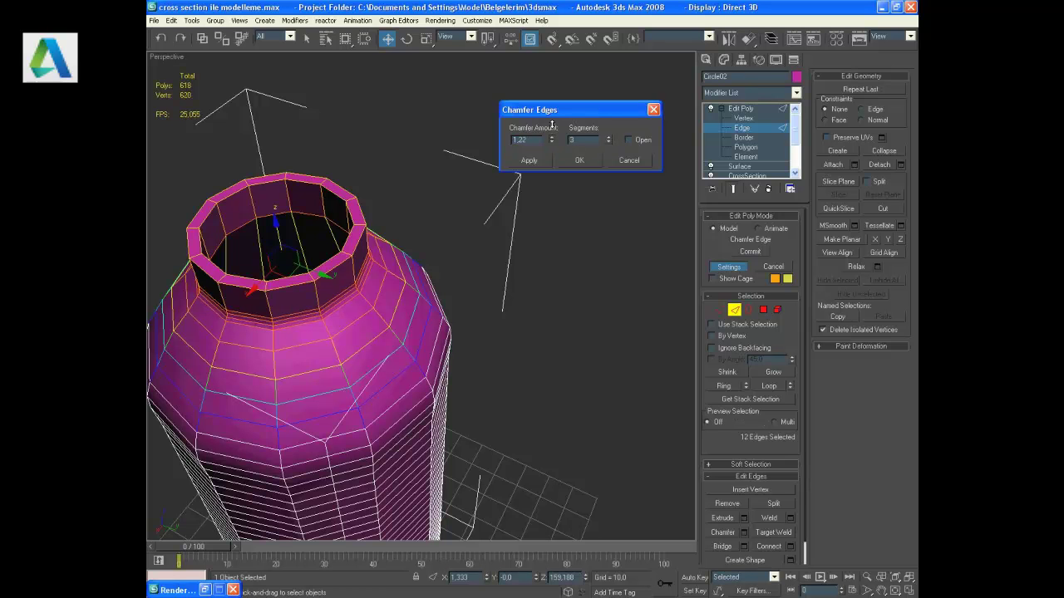
click(591, 163)
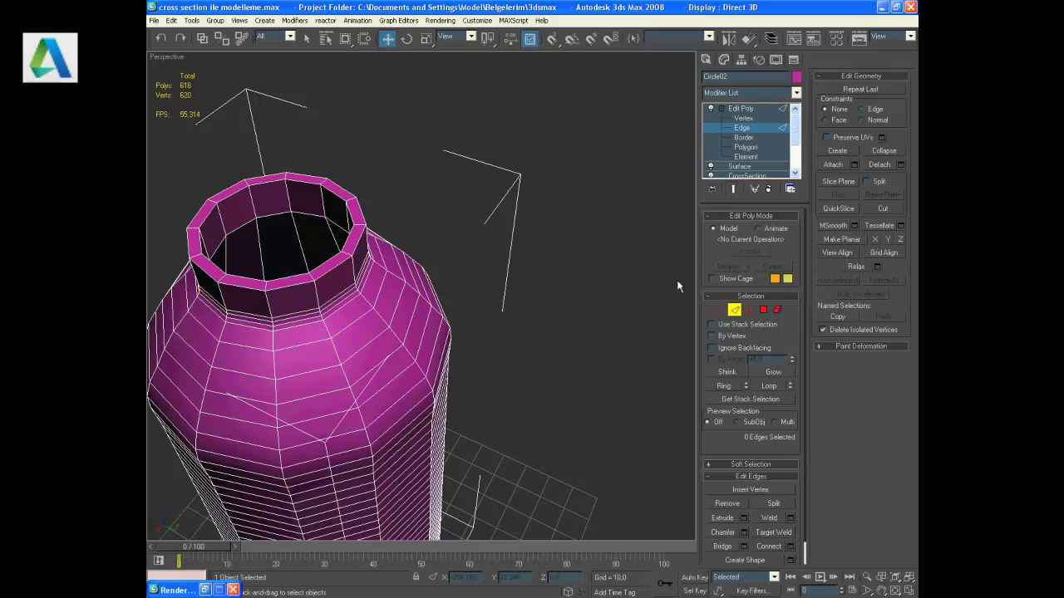
Step: Exit sub-object editing, orbit to a higher angle, and reselect the bottle
click(735, 310)
click(657, 303)
mouse_move(657, 303)
alt+middle_down()
mouse_move(554, 285)
mouse_move(452, 297)
mouse_move(453, 284)
alt+middle_up()
alt+middle_drag(368, 190, 321, 219)
click(332, 233)
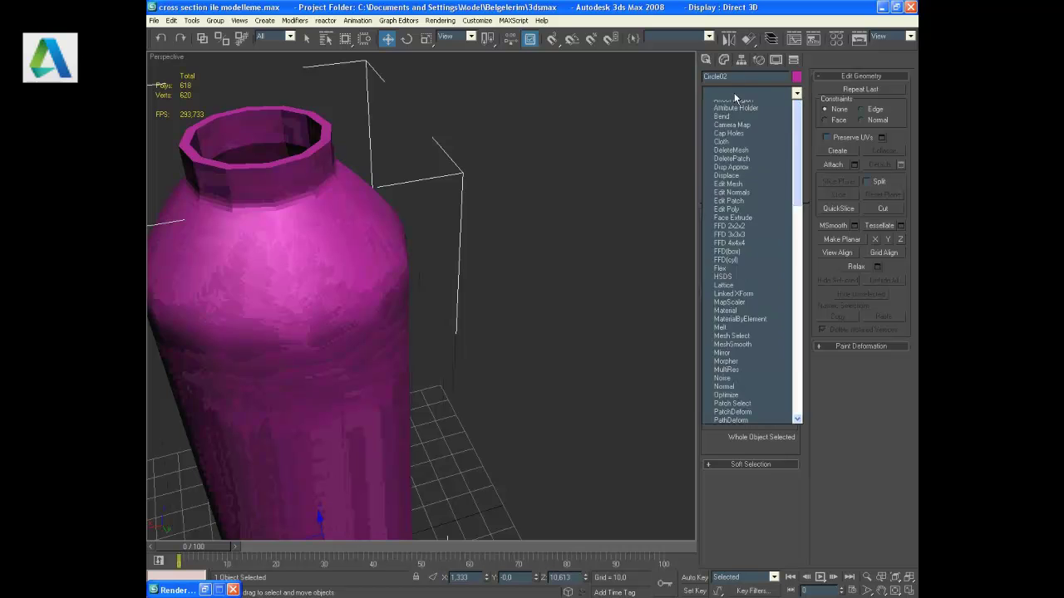
Step: Add a TurboSmooth modifier to the bottle with Iterations set to 2
click(736, 92)
scroll(727, 191, down, 10)
scroll(727, 191, down, 5)
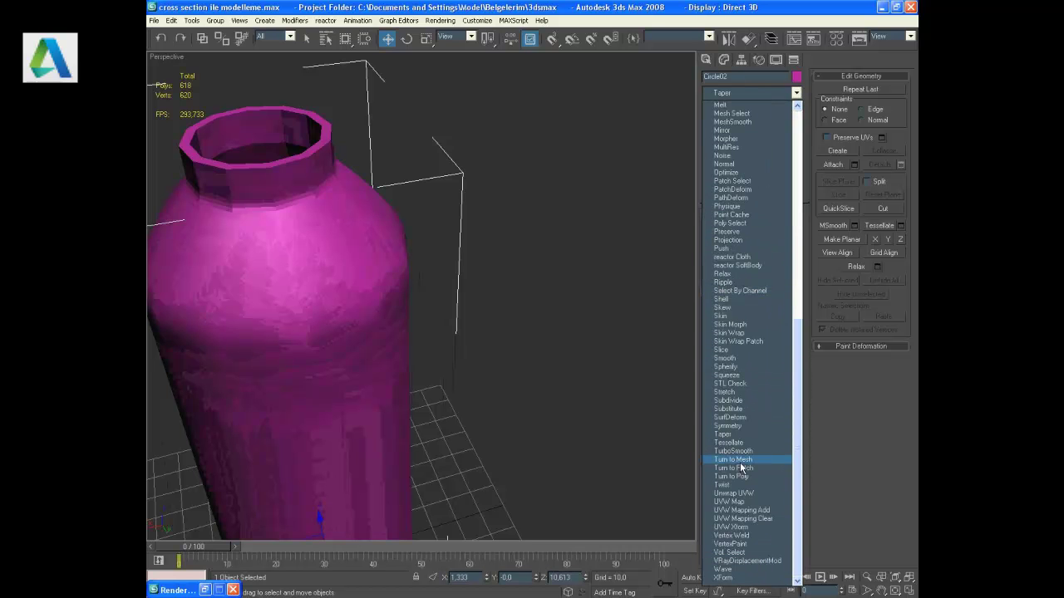
click(731, 453)
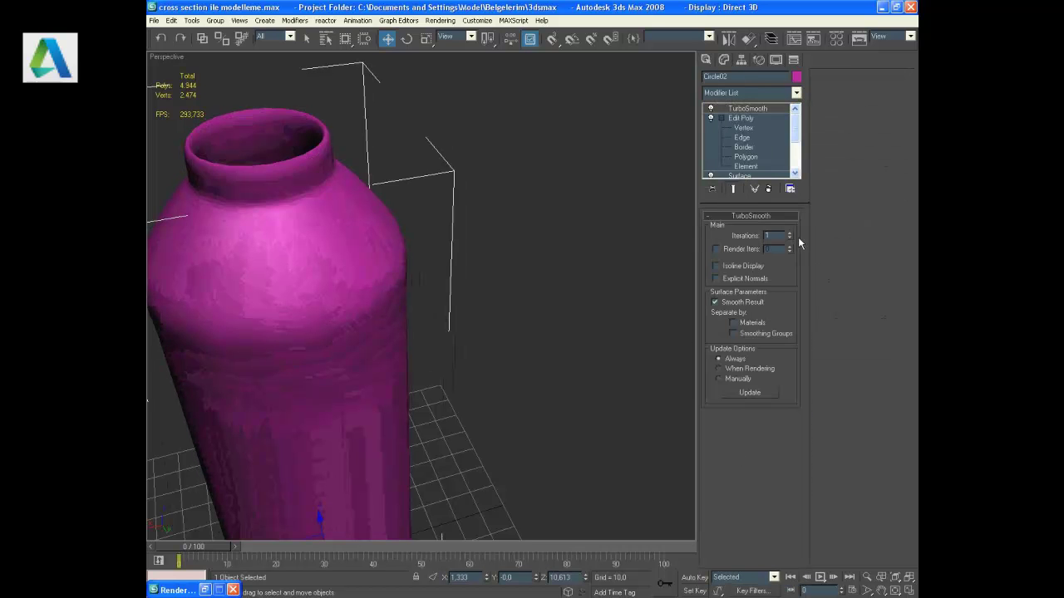
click(790, 237)
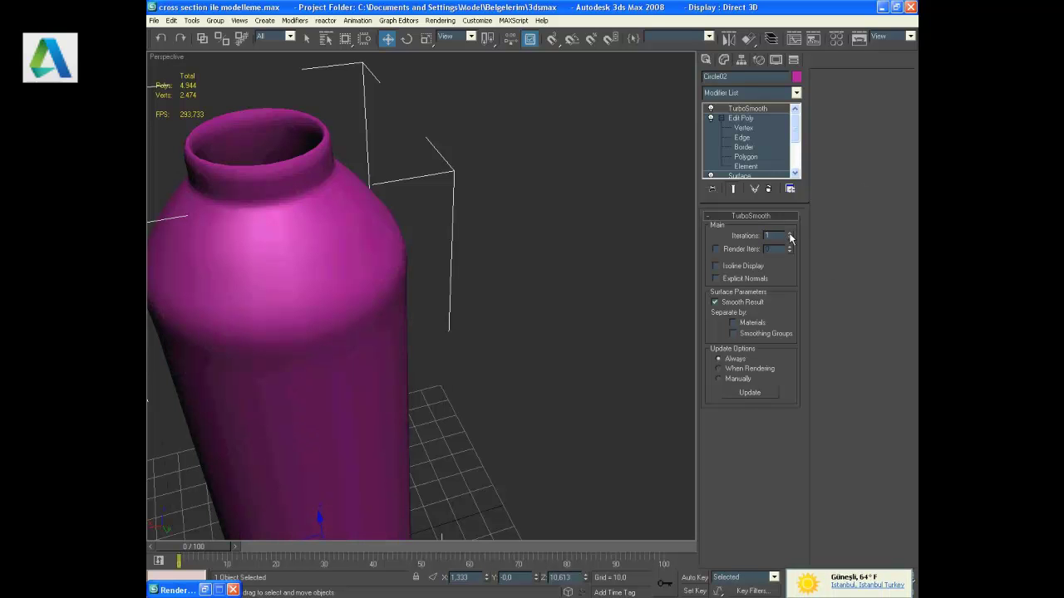
Step: Check the smoothed bottle in wireframe with F3, then reframe it smooth shaded
mouse_move(499, 256)
alt+middle_down()
mouse_move(444, 271)
mouse_move(520, 326)
alt+middle_up()
scroll(490, 275, down, 3)
scroll(503, 287, down, 5)
key(F3)
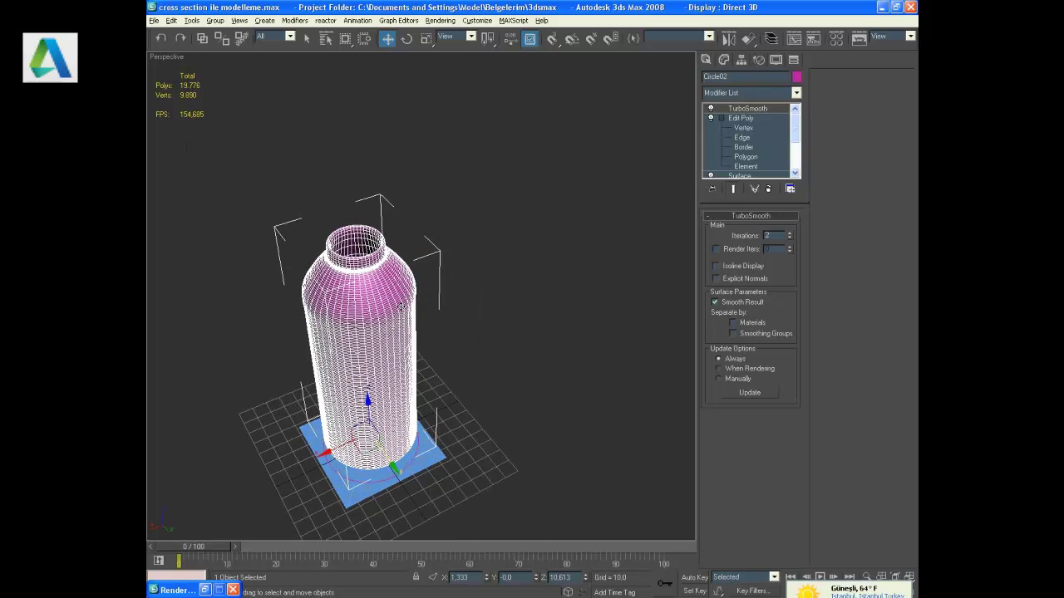
click(480, 395)
scroll(480, 386, up, 2)
scroll(461, 383, up, 2)
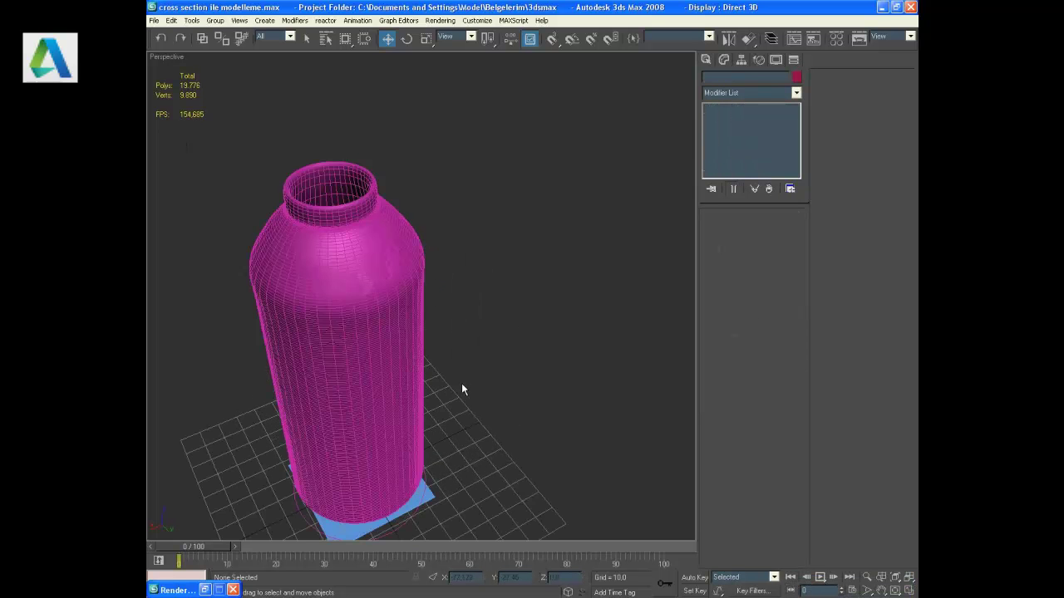
scroll(477, 328, up, 2)
middle_drag(477, 327, 495, 338)
key(F3)
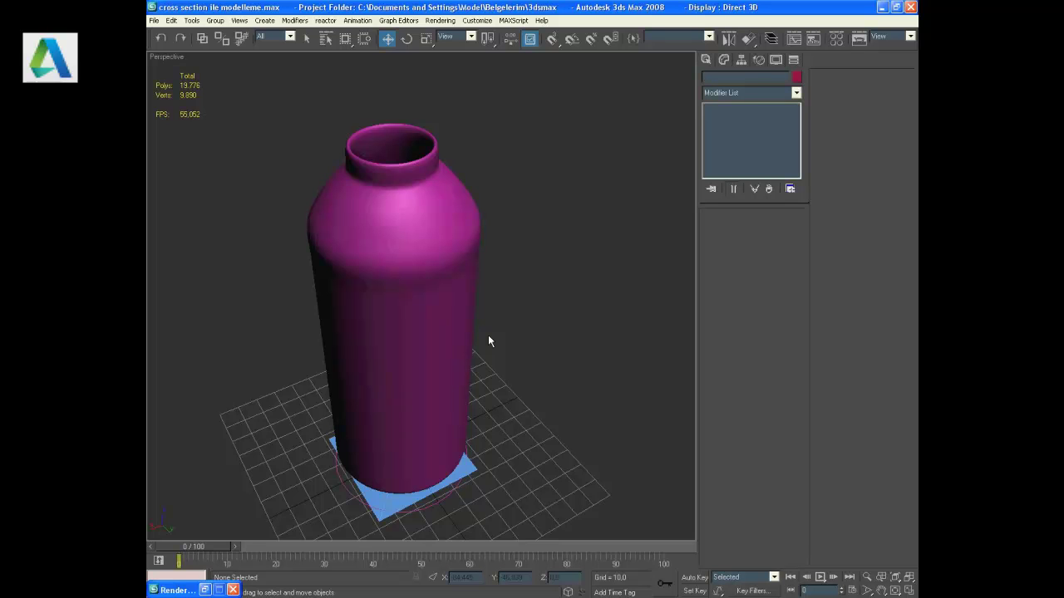
mouse_move(482, 268)
alt+middle_down()
mouse_move(446, 269)
mouse_move(473, 288)
alt+middle_up()
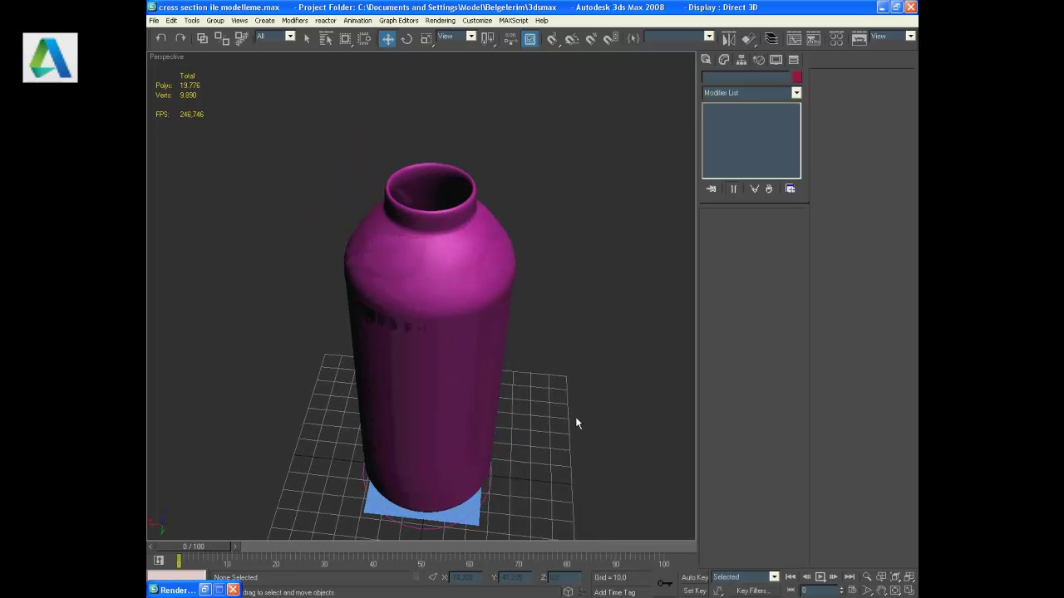
Step: Convert the first Material Editor slot to a VRayMtl and name it zemin
key(m)
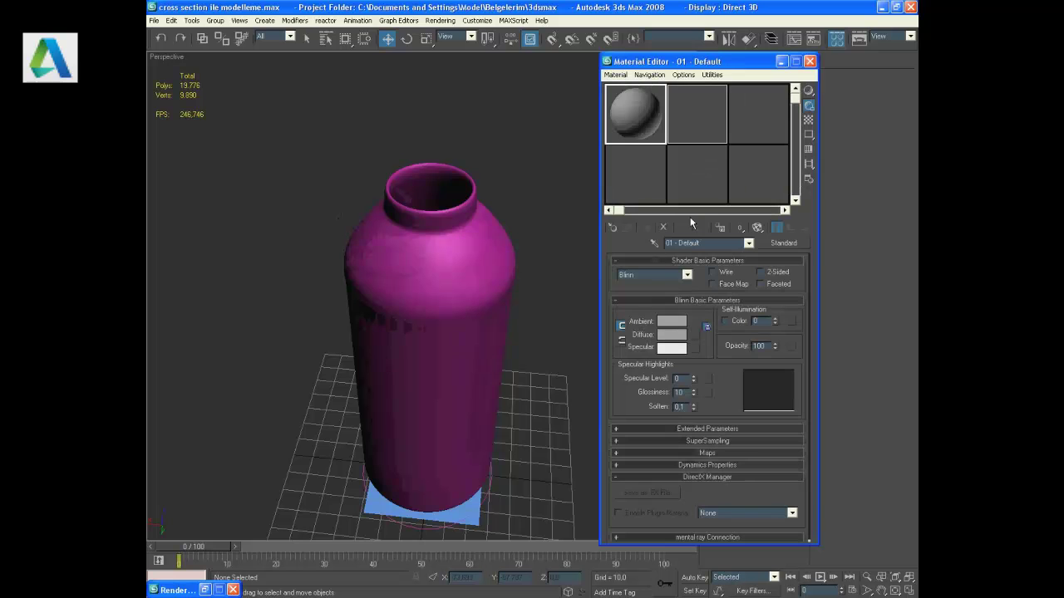
click(781, 243)
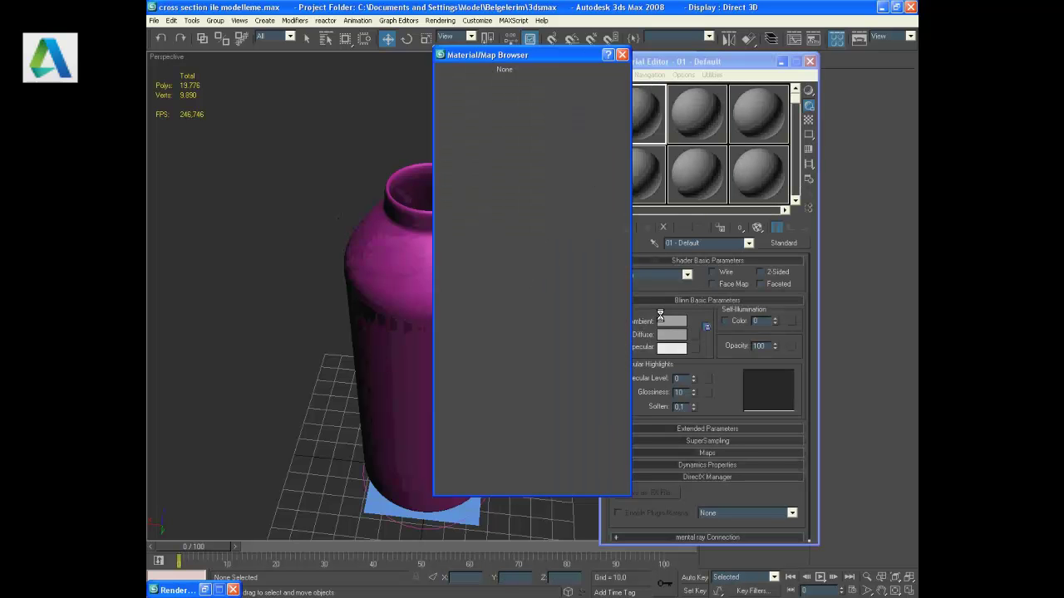
double_click(532, 290)
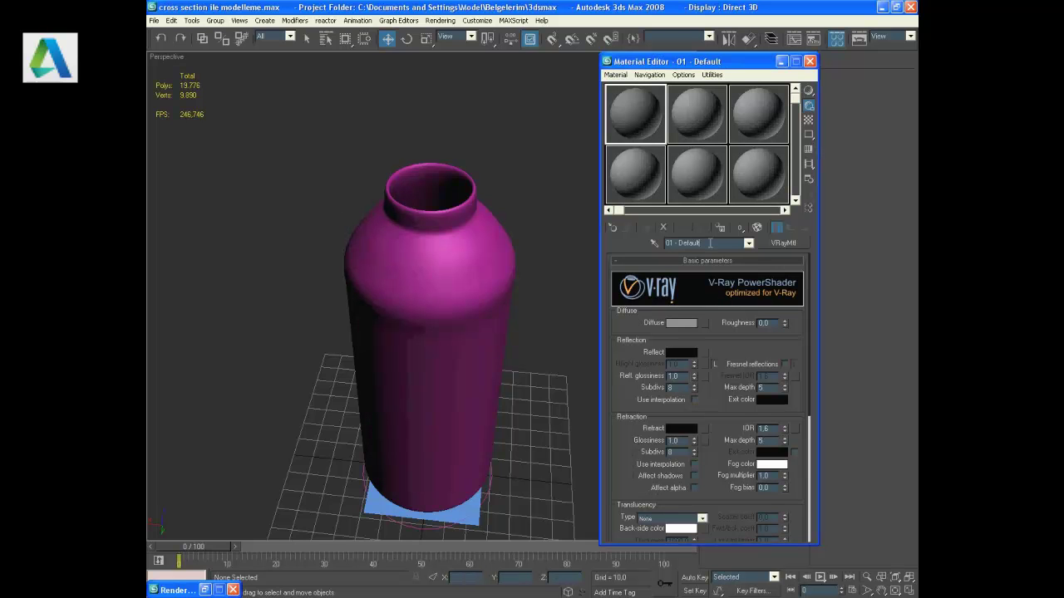
text(ze)
Step: Assign zemin to the plane, then make slot 2 a VRayMtl named cam
click(470, 515)
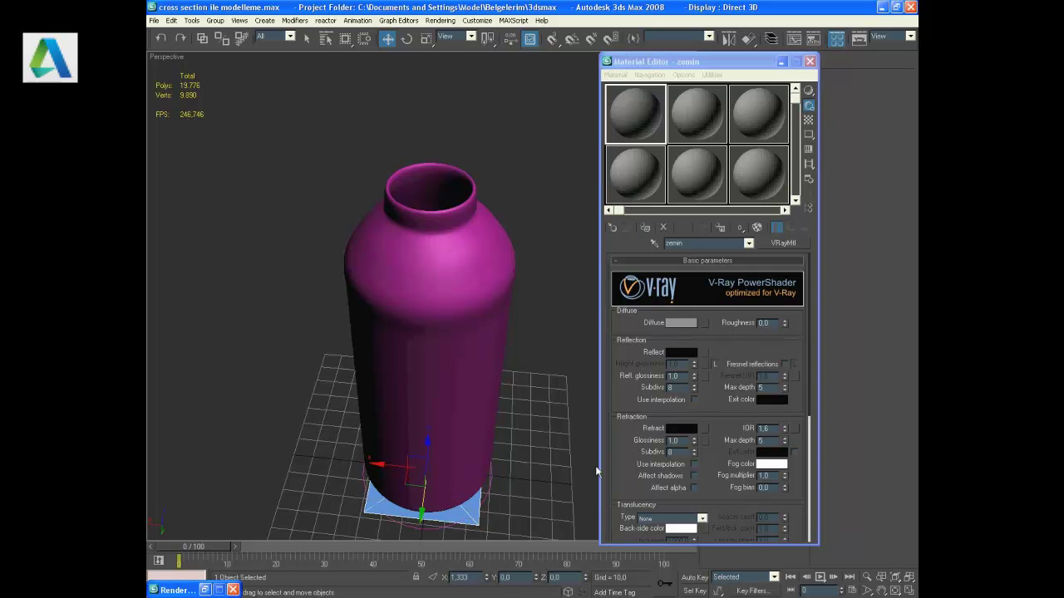
click(645, 229)
click(540, 364)
click(708, 106)
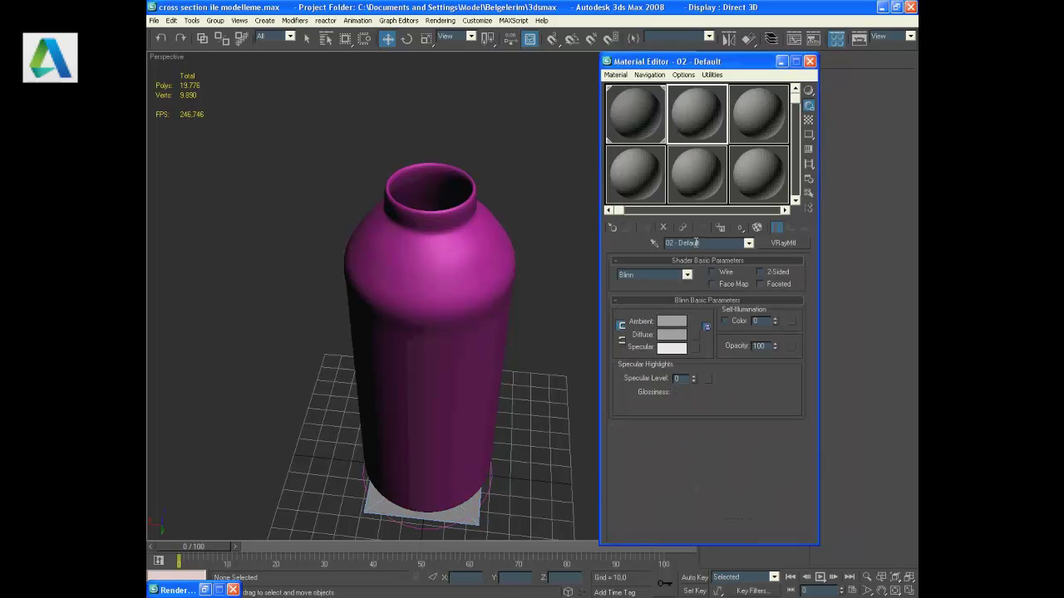
text(cam)
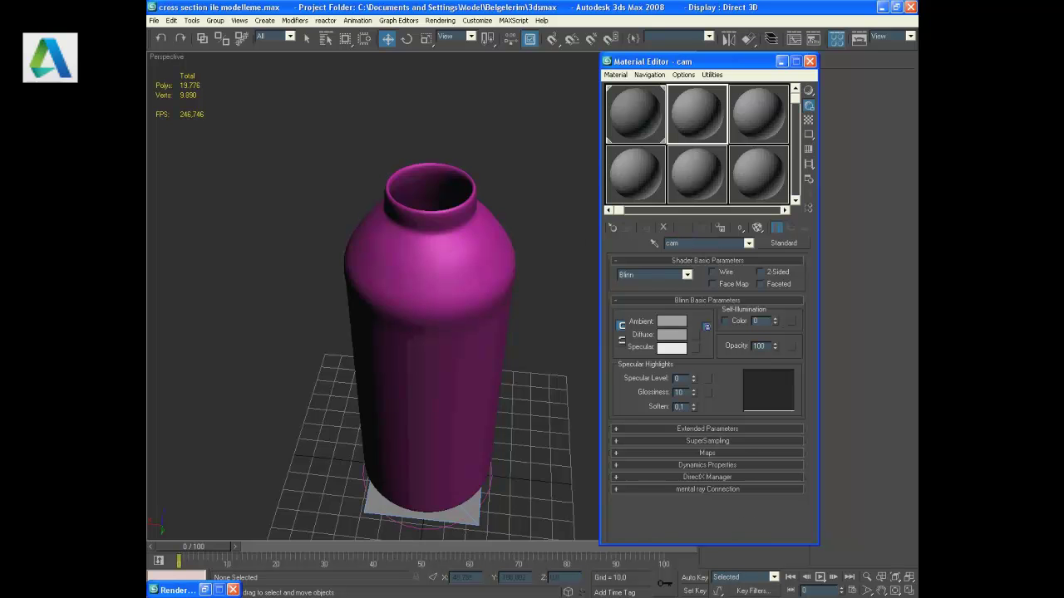
click(785, 247)
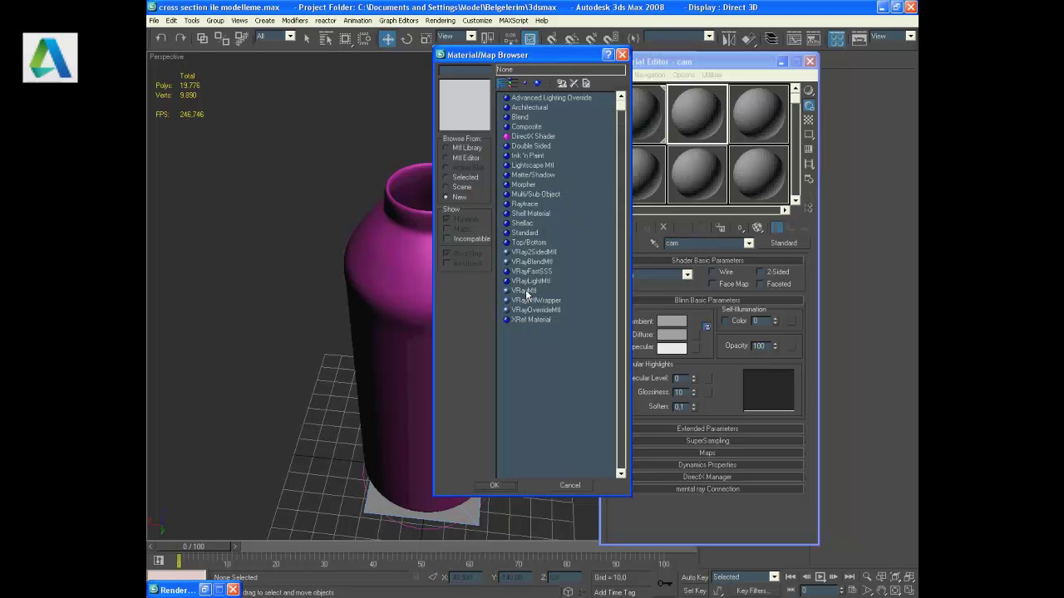
double_click(524, 291)
Step: Set cam's diffuse colour to white and its reflection colour to 5, 5, 5
click(677, 324)
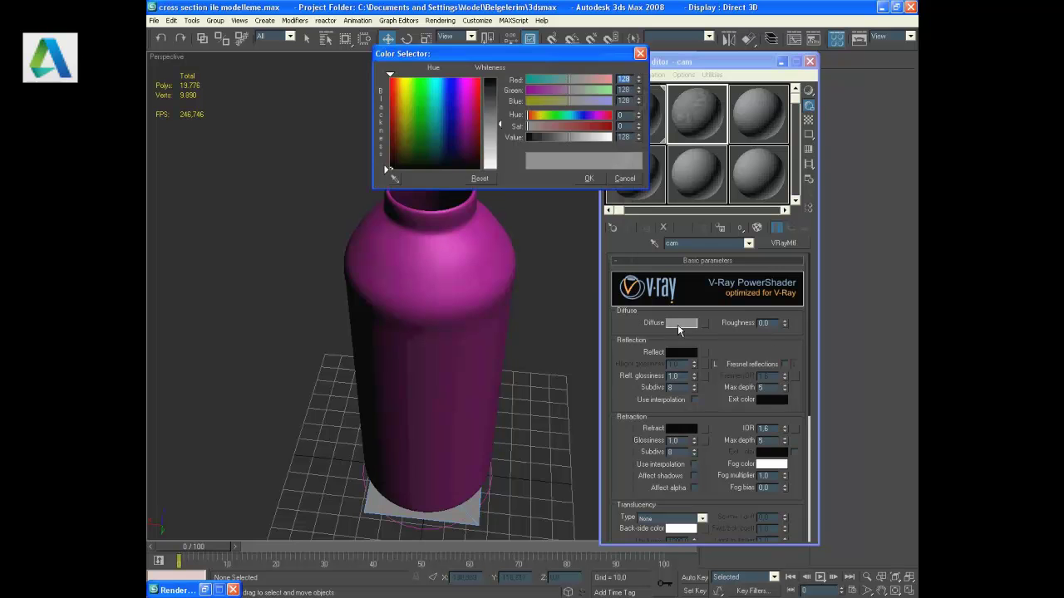
drag(504, 127, 500, 170)
click(588, 178)
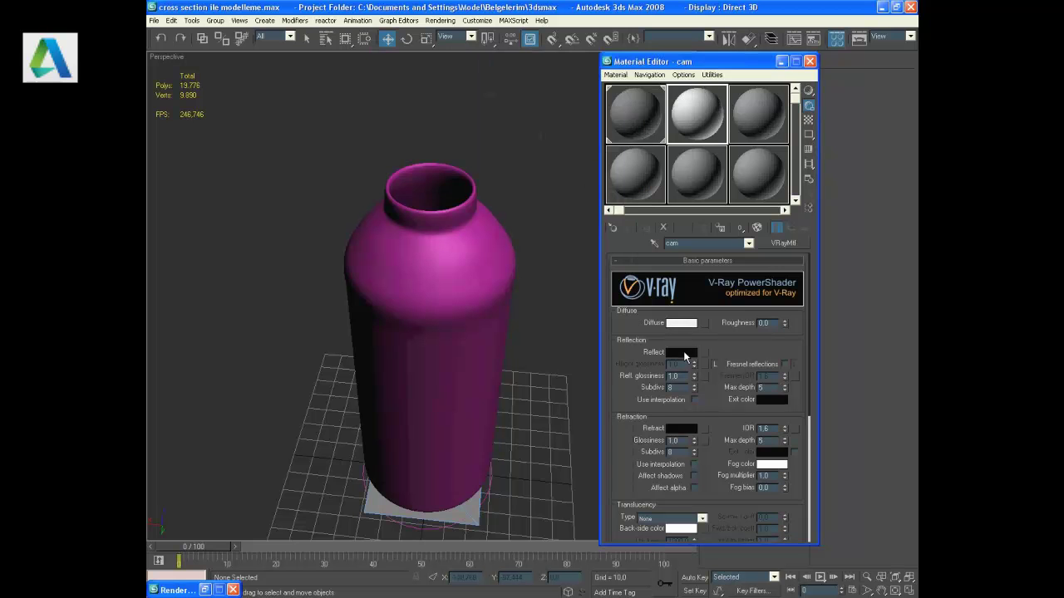
click(686, 357)
text(5)
key(Tab)
text(5)
key(Tab)
text(5)
key(Return)
click(589, 179)
Step: Make cam's refraction pure white, apply it to the bottle, and show the bottle see-through
click(680, 429)
drag(502, 78, 505, 169)
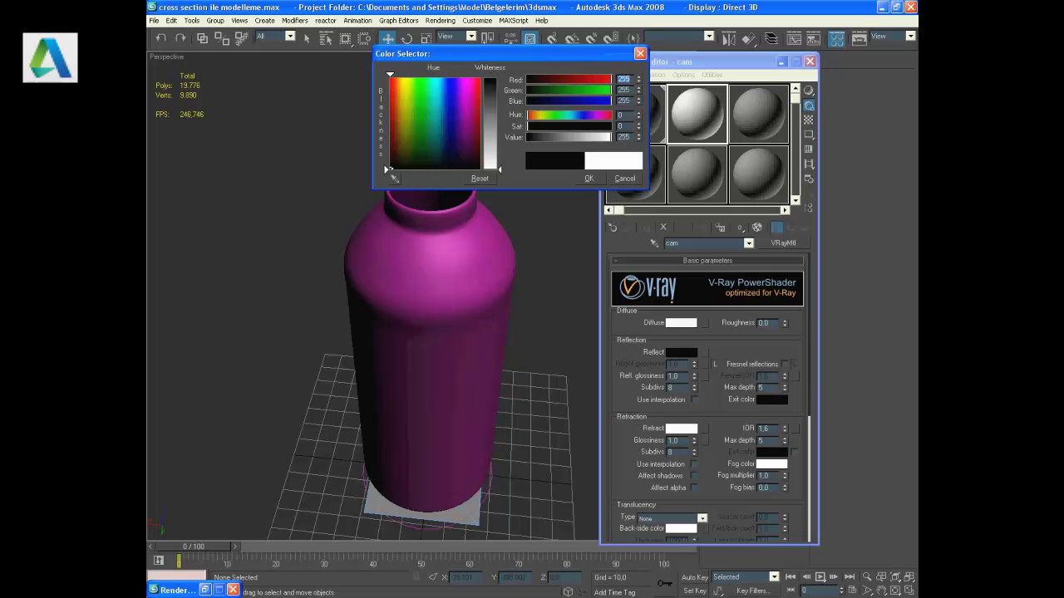
click(588, 179)
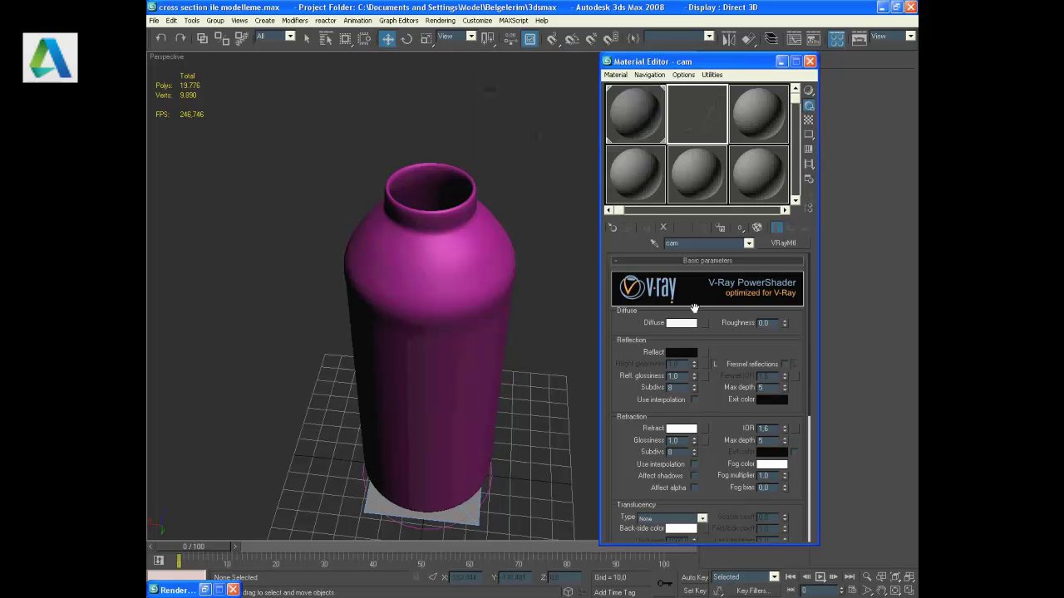
click(458, 268)
key(alt+x)
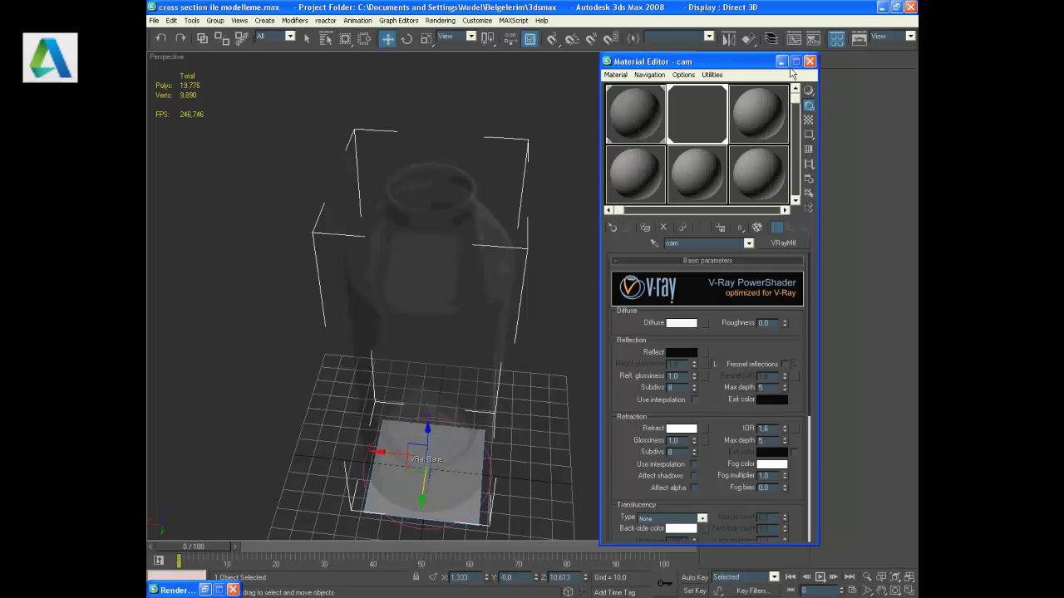
click(781, 61)
mouse_move(577, 359)
alt+middle_down()
mouse_move(559, 325)
mouse_move(530, 334)
mouse_move(534, 297)
mouse_move(498, 278)
mouse_move(473, 302)
mouse_move(541, 287)
alt+middle_up()
Step: In four-viewport layout, drag a Target Direct light from the left onto the VRayPlane in Top view
click(908, 591)
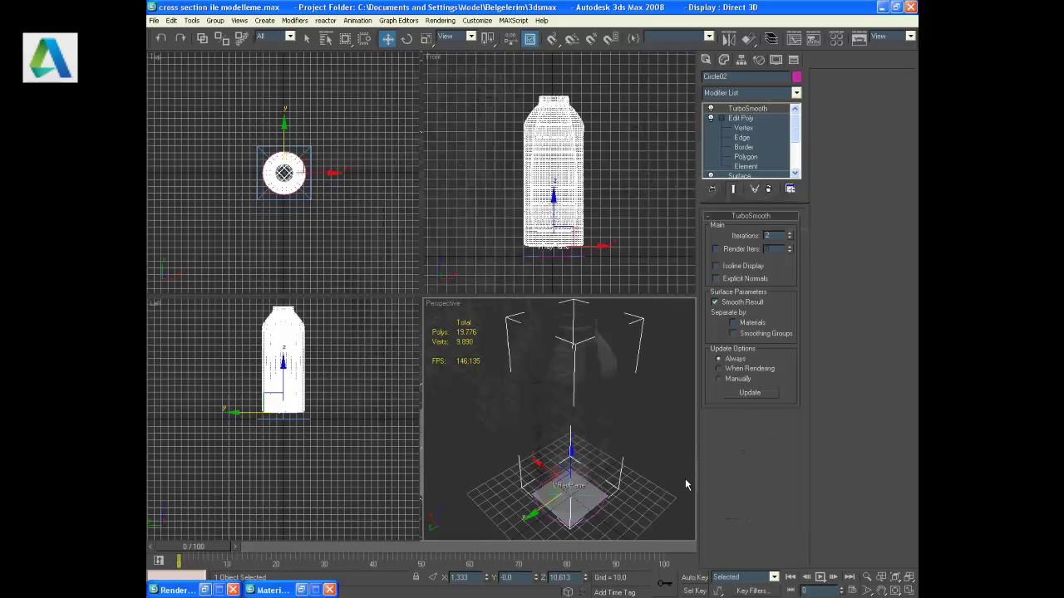
click(384, 240)
click(706, 60)
click(738, 79)
click(727, 148)
scroll(299, 195, down, 2)
scroll(295, 198, down, 2)
scroll(295, 198, up, 3)
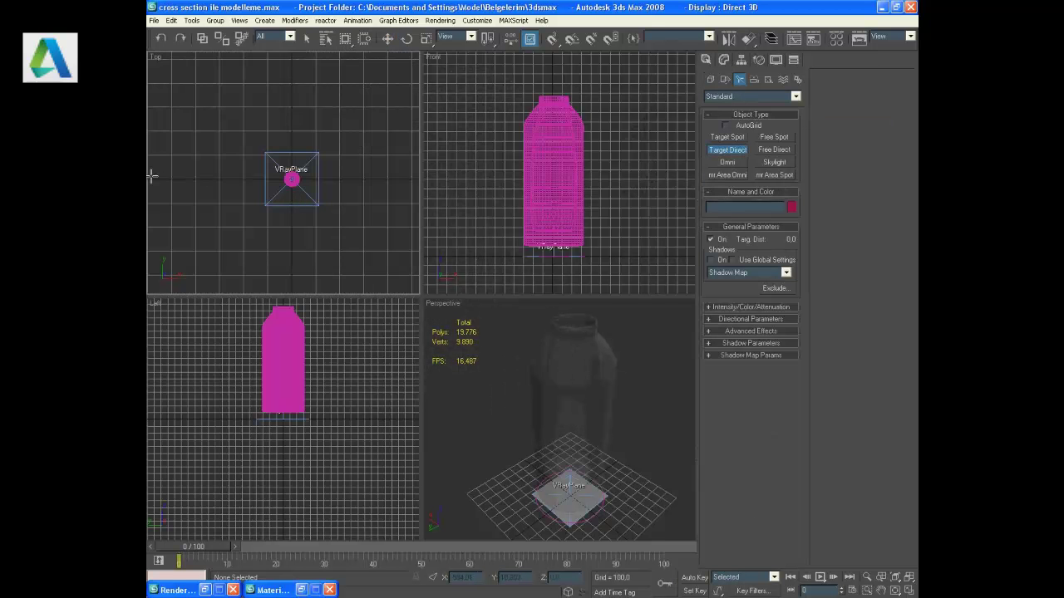
middle_drag(180, 185, 236, 188)
drag(162, 177, 345, 177)
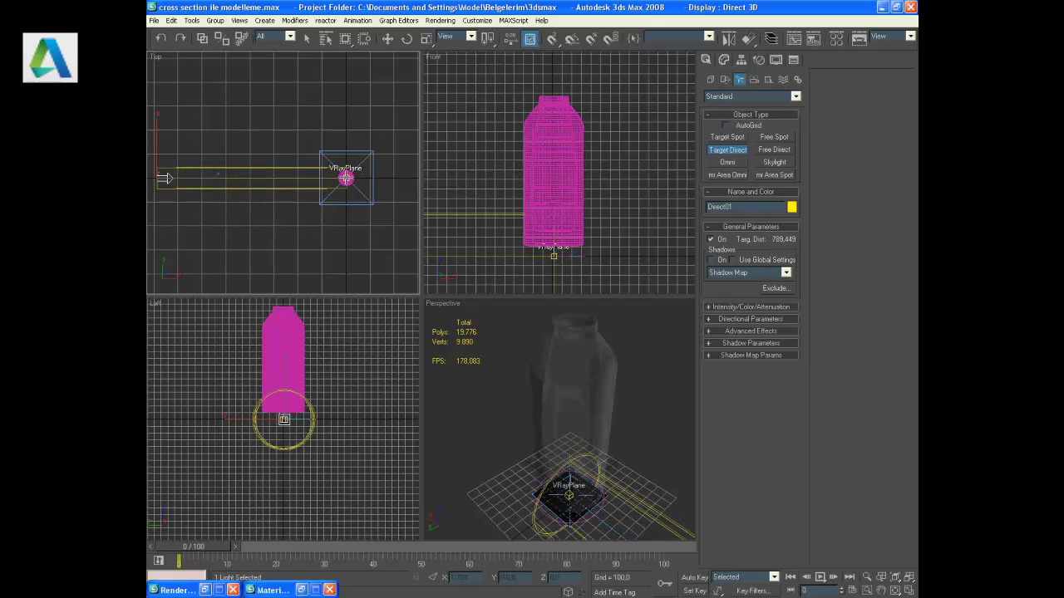
click(387, 39)
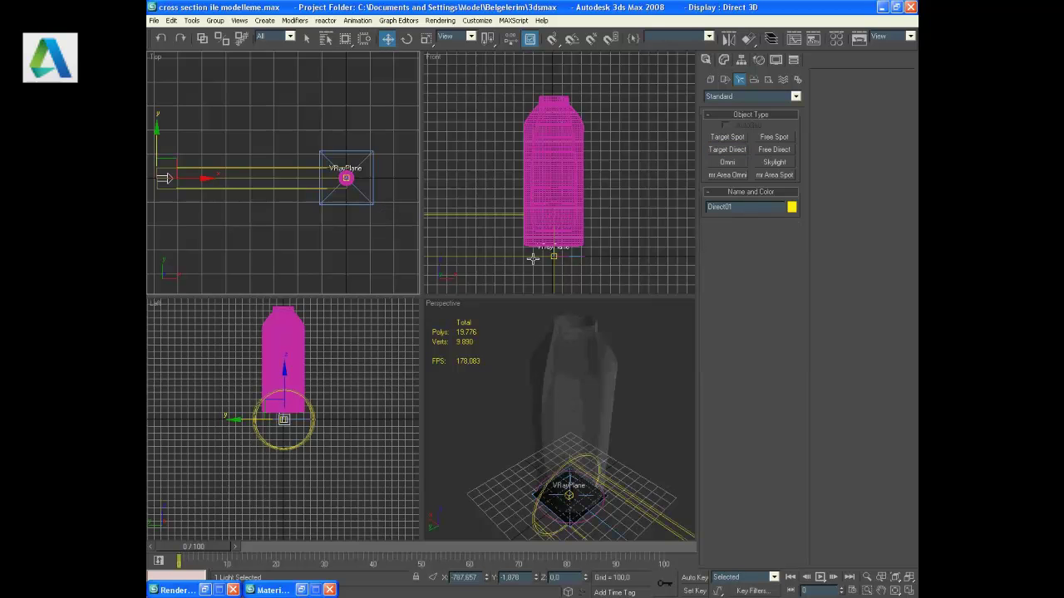
Step: Review the V-Ray rollouts, including Global switches, in Render Scene, then minimize it
key(F10)
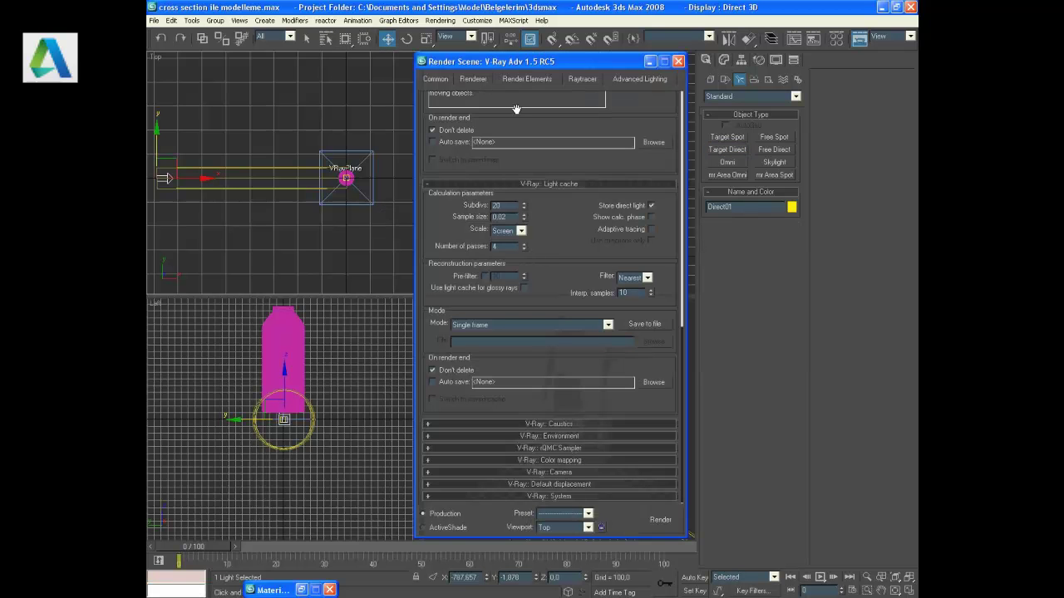
drag(516, 109, 508, 255)
drag(521, 196, 532, 351)
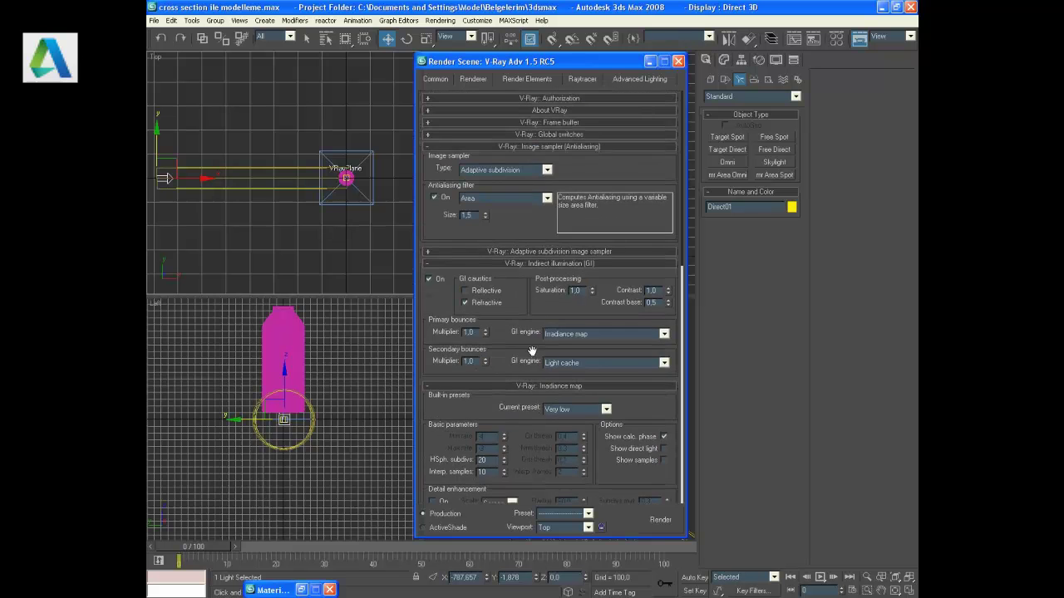
click(504, 134)
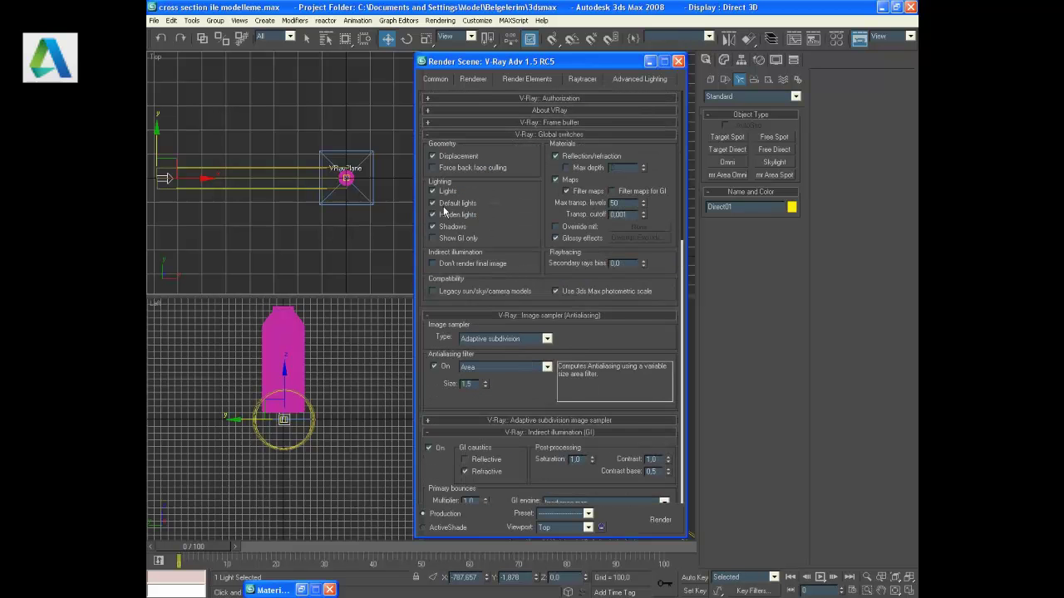
click(649, 62)
Step: Activate the Front viewport and zoom out to show the bottle, plane and light
right_click(541, 213)
scroll(541, 208, down, 3)
scroll(507, 185, down, 2)
Step: Raise Direct01 in the Front view to angle it down and set its shadows to VRayShadow
middle_drag(504, 186, 548, 185)
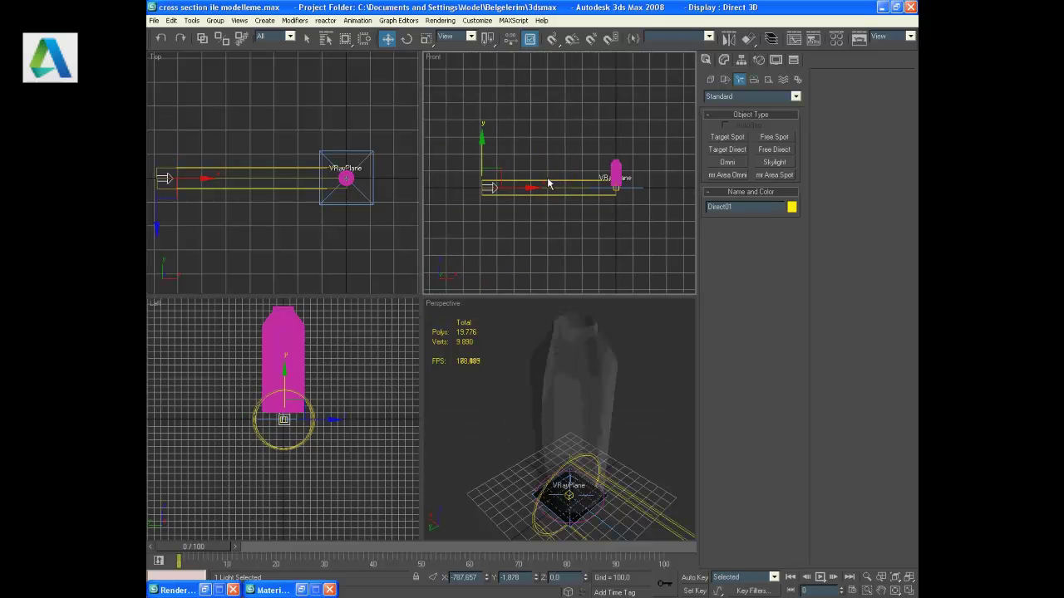
mouse_move(482, 153)
mouse_down()
mouse_move(515, 148)
mouse_move(470, 123)
mouse_up()
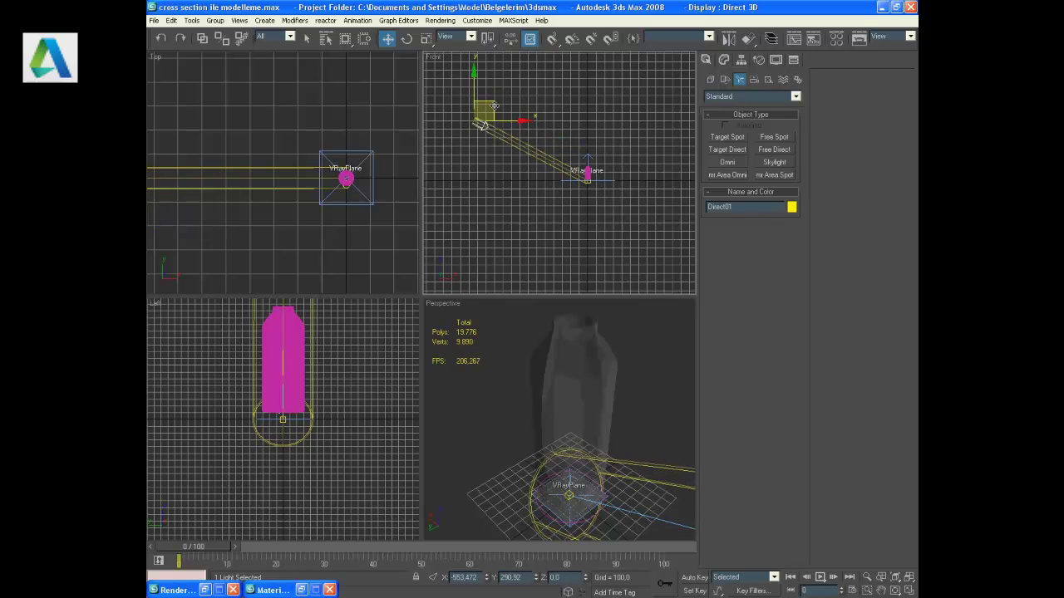
click(721, 61)
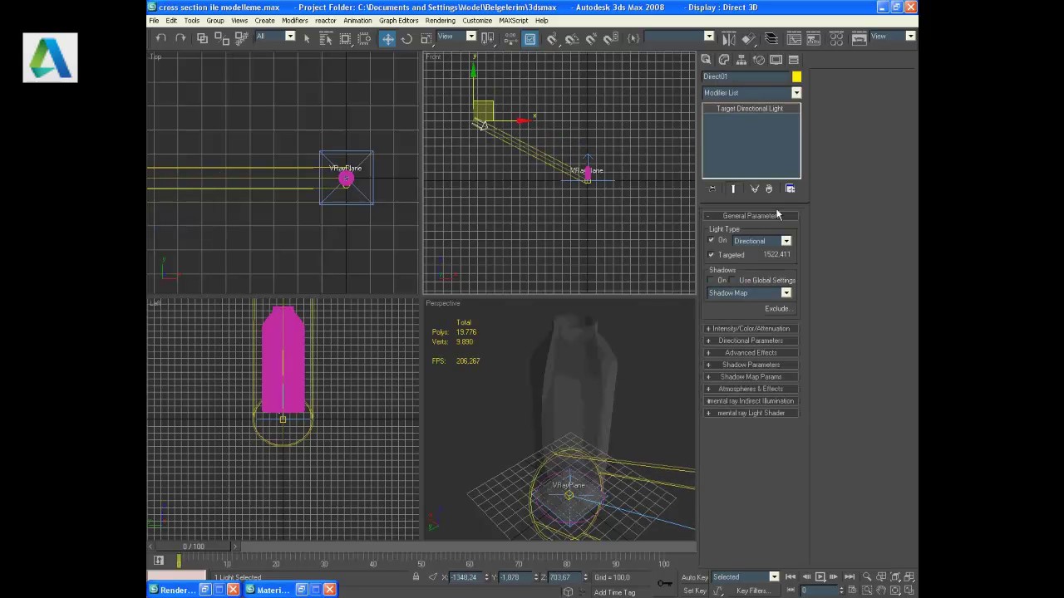
click(728, 295)
click(730, 342)
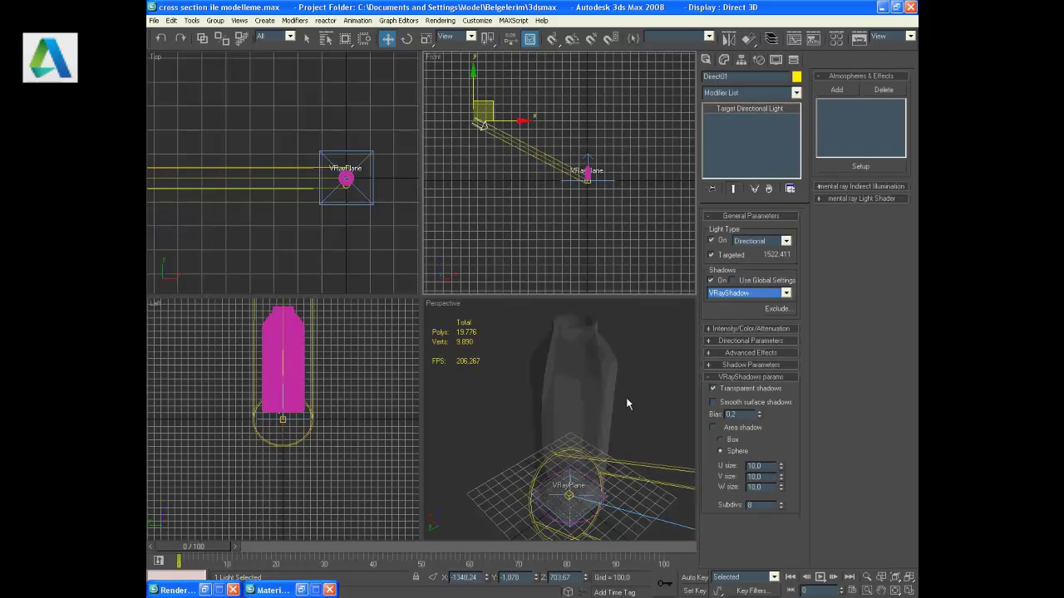
alt+middle_drag(615, 412, 595, 421)
Step: Maximize the Perspective viewport and frame the whole bottle and plane
click(907, 591)
mouse_move(505, 291)
middle_down()
mouse_move(491, 290)
mouse_move(512, 335)
middle_up()
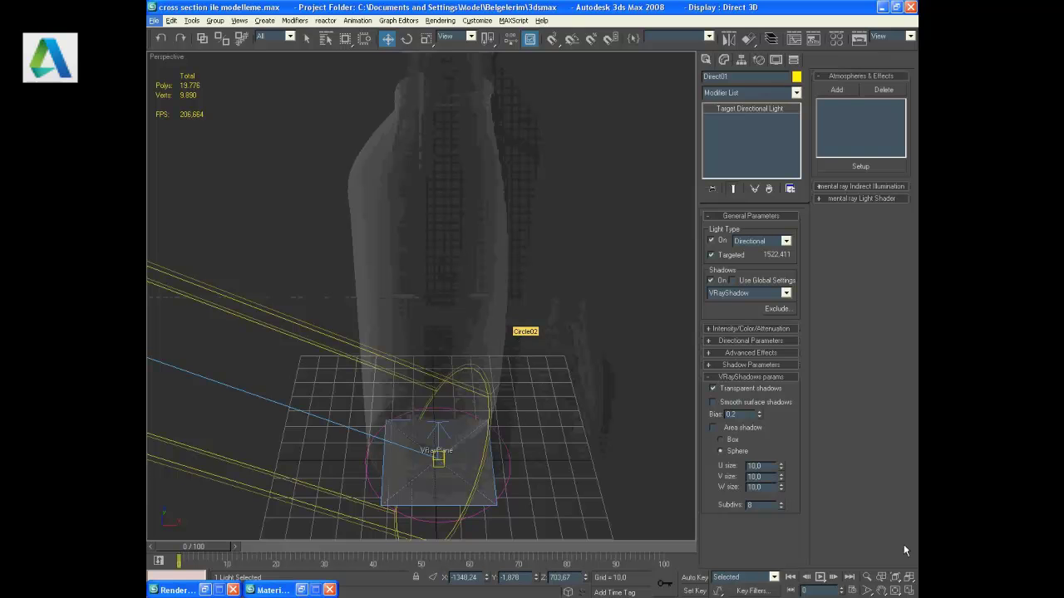
click(867, 578)
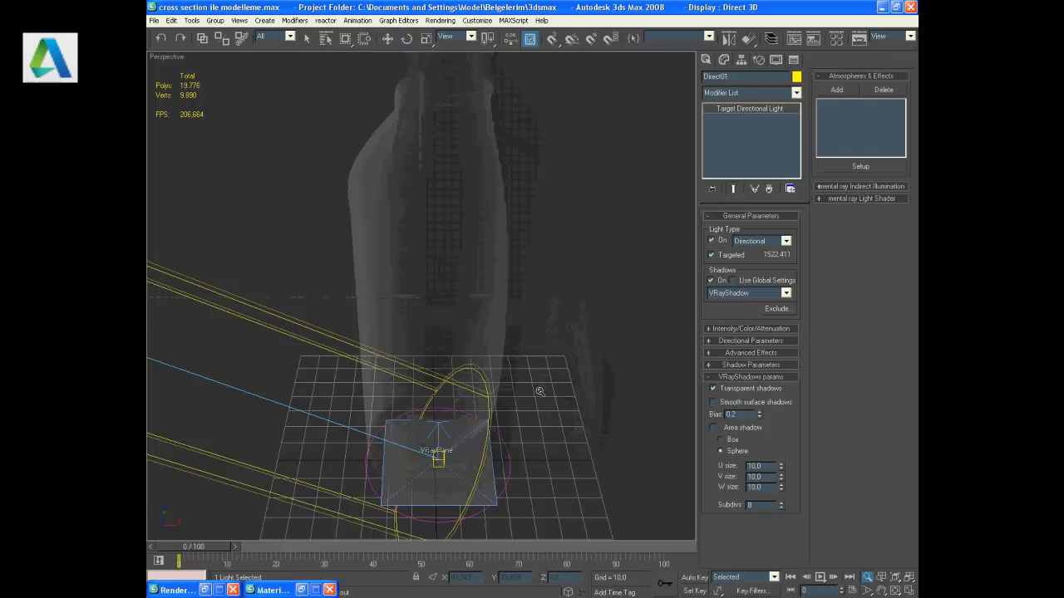
drag(536, 375, 541, 427)
mouse_move(541, 426)
middle_down()
mouse_move(528, 441)
mouse_move(529, 432)
middle_up()
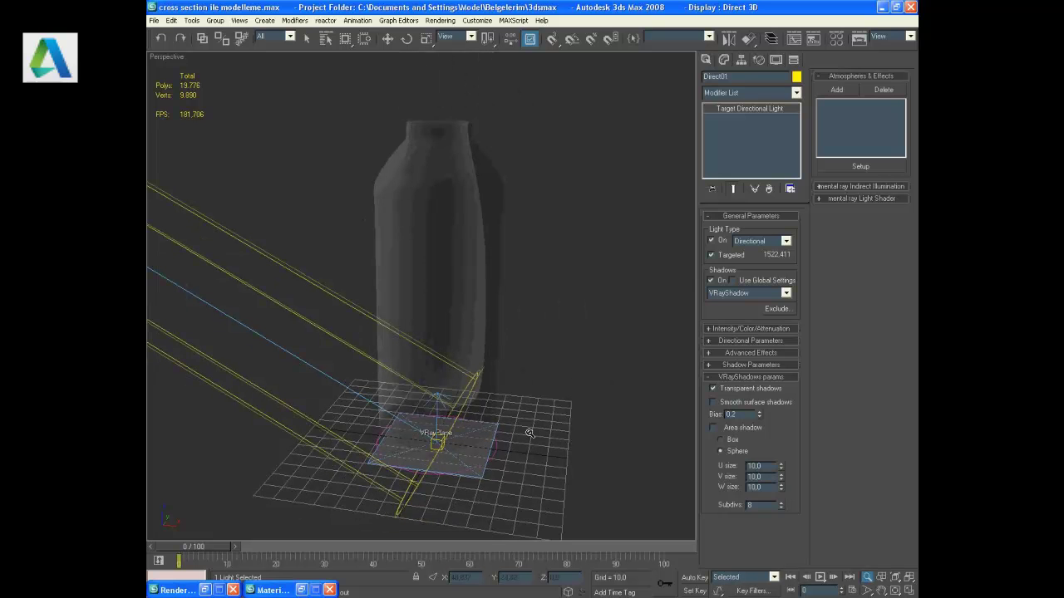
Step: Render a test image showing the bottle's long shadow on the plane
click(861, 38)
click(663, 521)
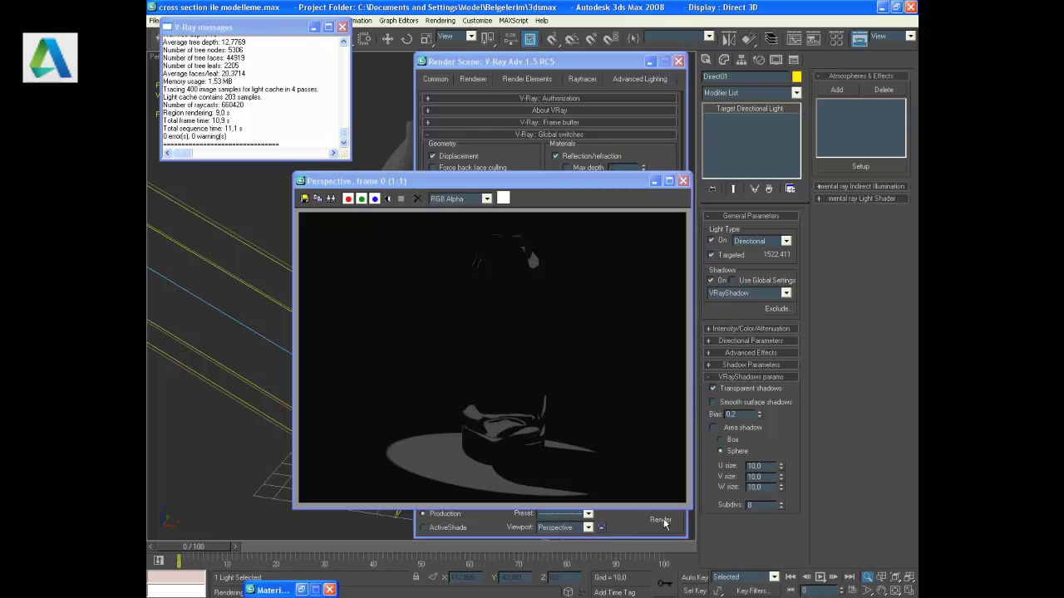
click(683, 181)
Step: Enable V-Ray's built-in frame buffer
click(549, 123)
click(460, 134)
click(522, 122)
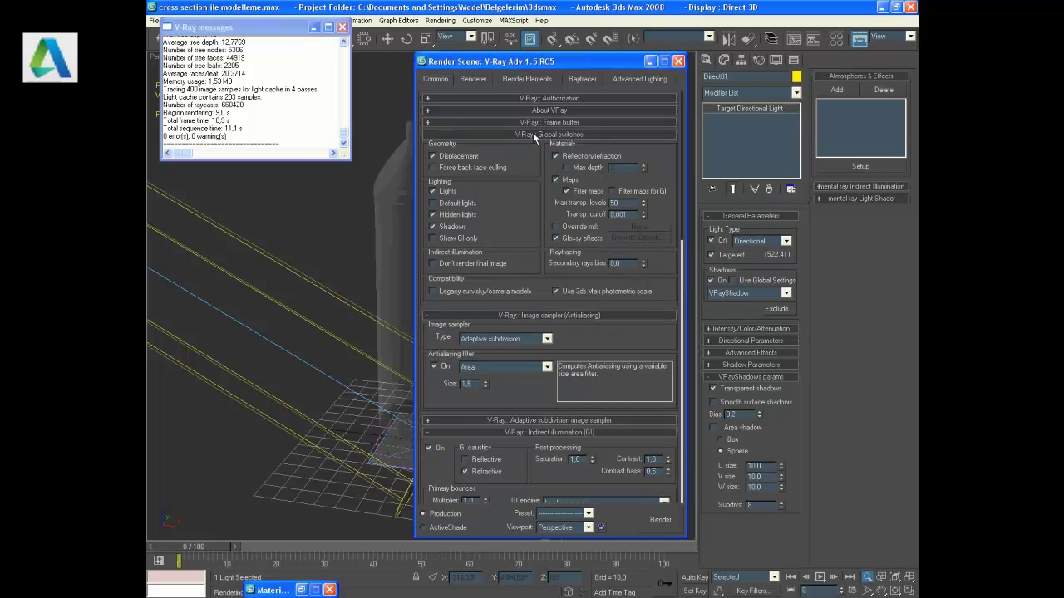
click(532, 133)
Step: Set the antialiasing filter to Catmull-Rom and re-render the scene
click(513, 197)
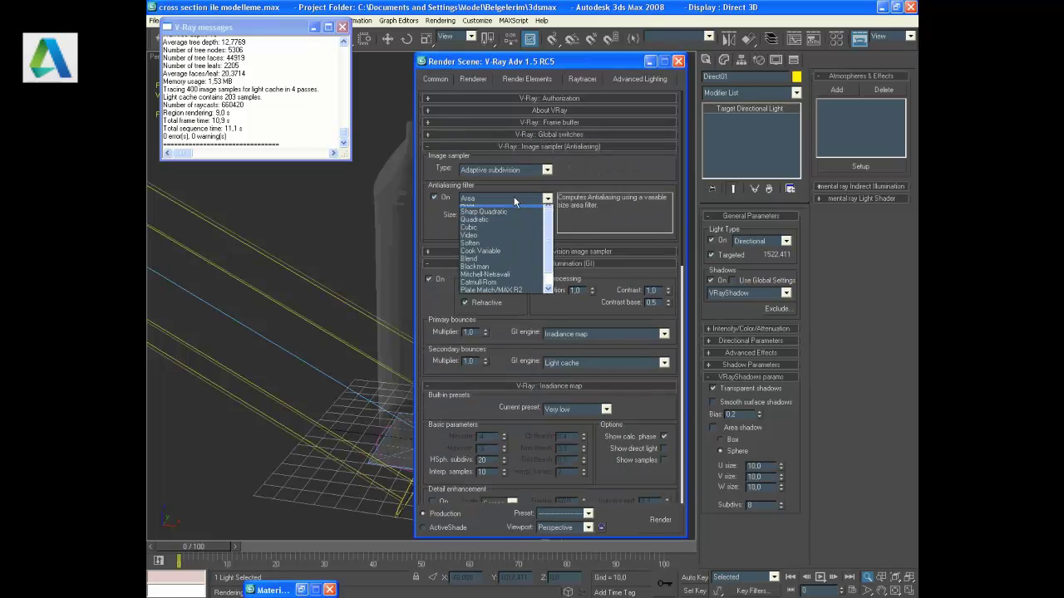
click(505, 287)
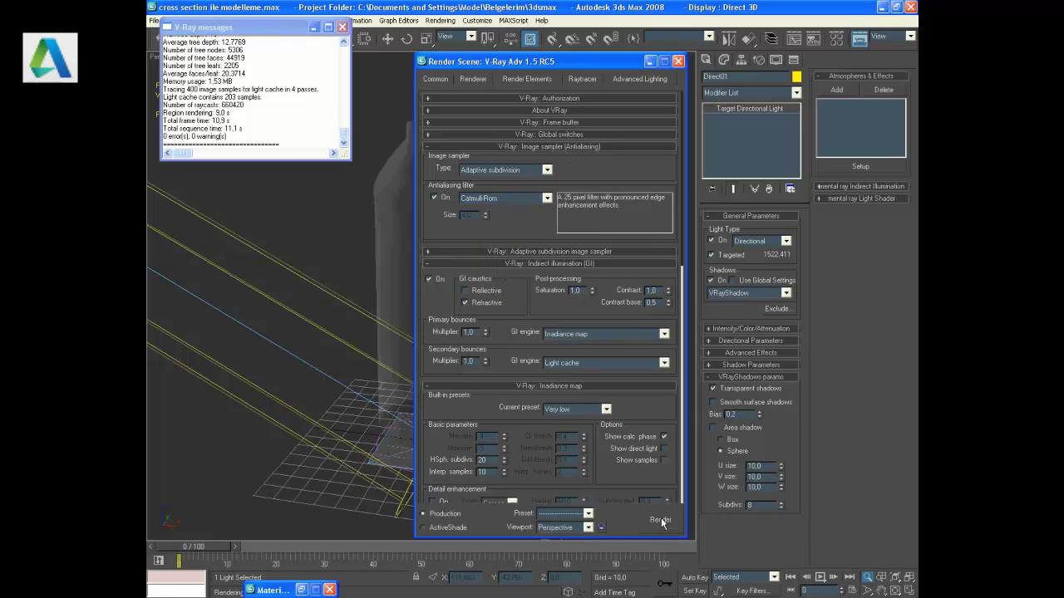
click(661, 519)
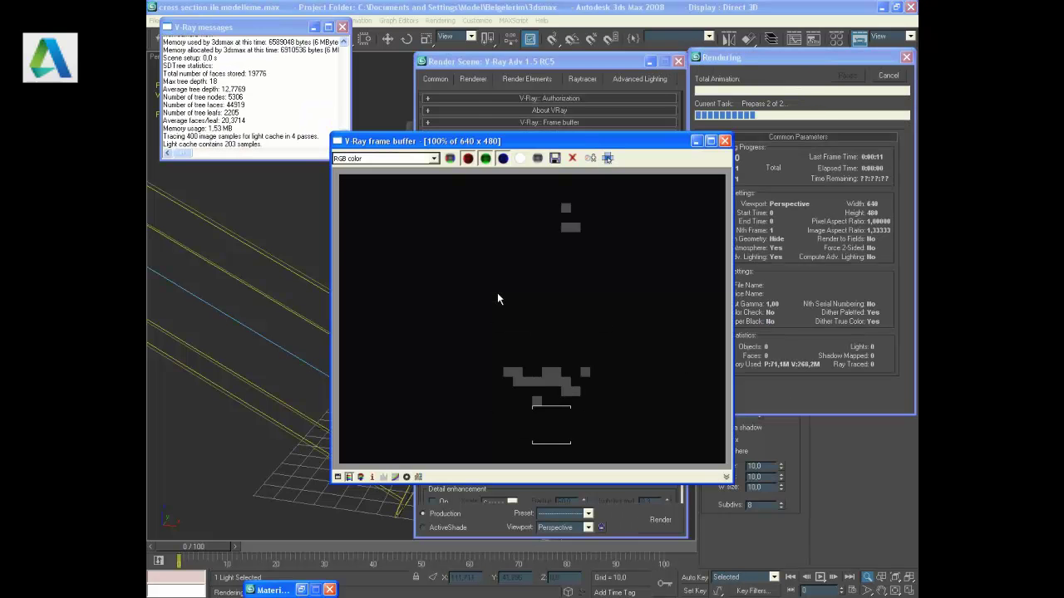
click(608, 158)
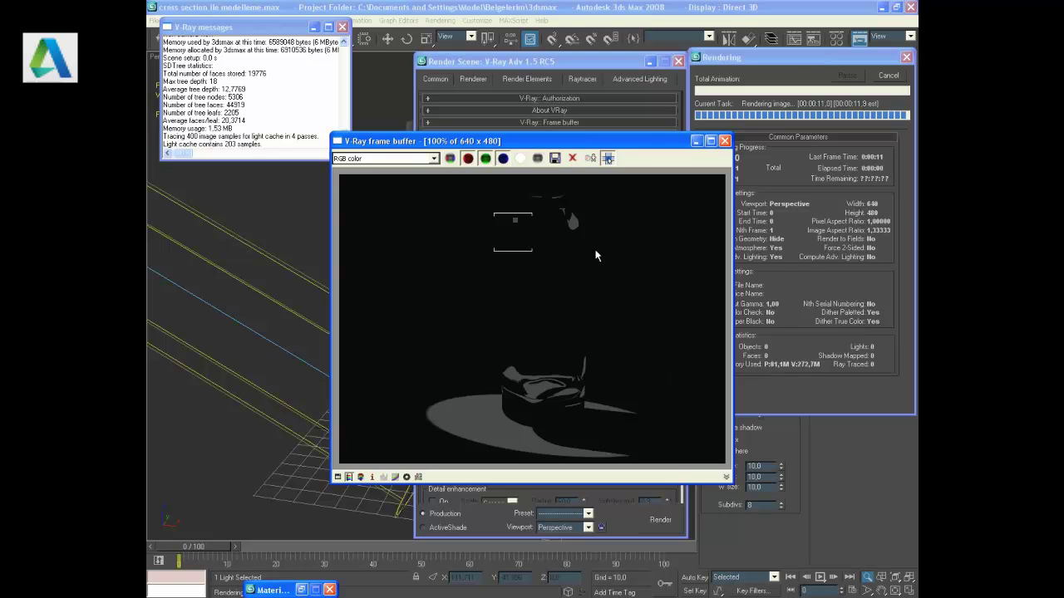
Step: Turn on the GI environment skylight override with multiplier 0,3
click(725, 141)
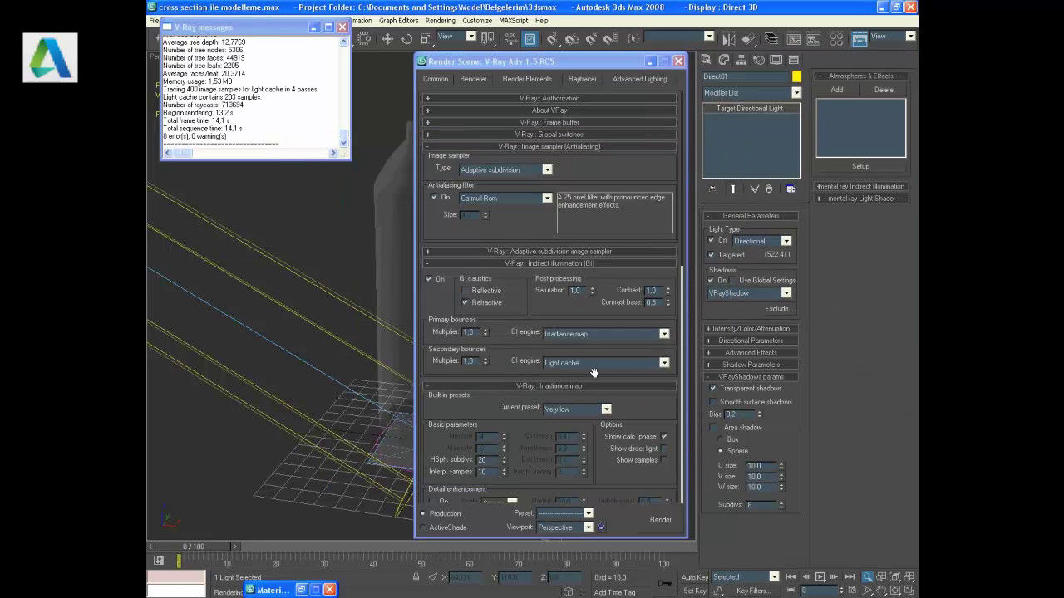
scroll(596, 480, down, 3)
scroll(560, 444, down, 3)
scroll(572, 434, down, 3)
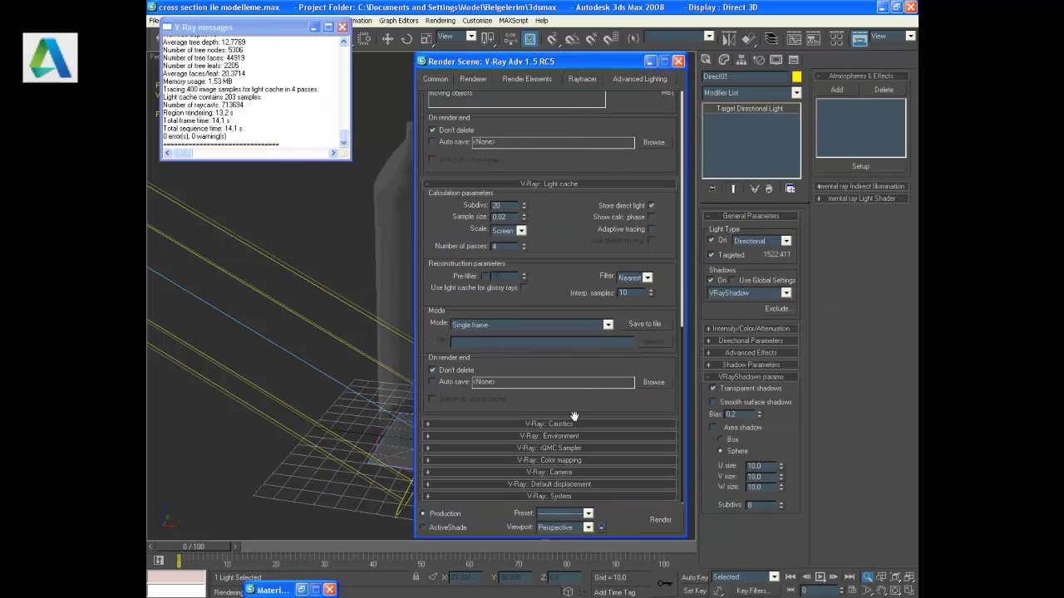
scroll(572, 435, down, 3)
click(432, 428)
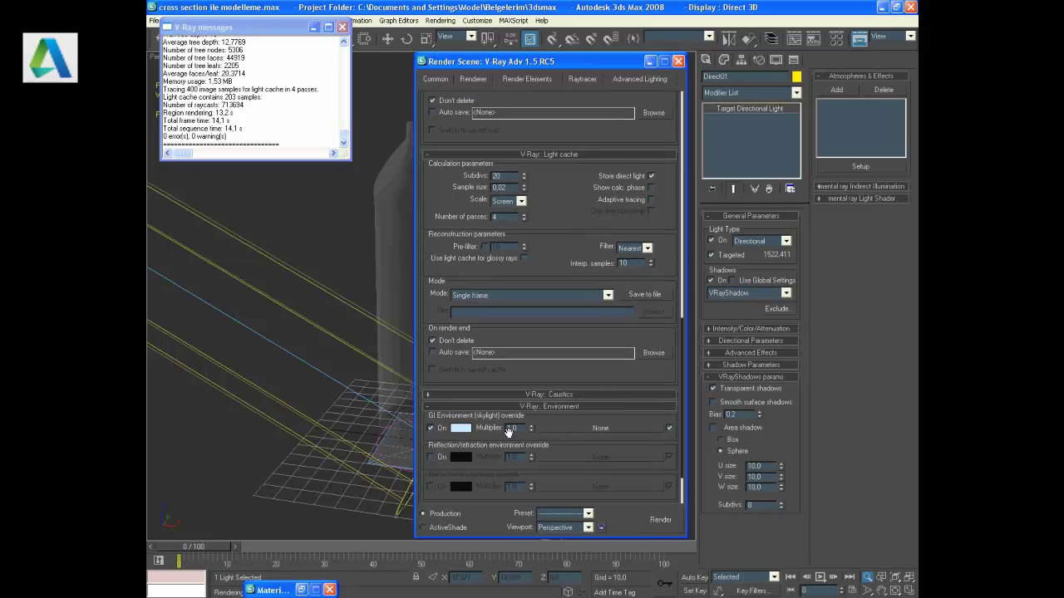
double_click(512, 427)
text(0)
Step: Switch on V-Ray caustics
scroll(576, 330, down, 2)
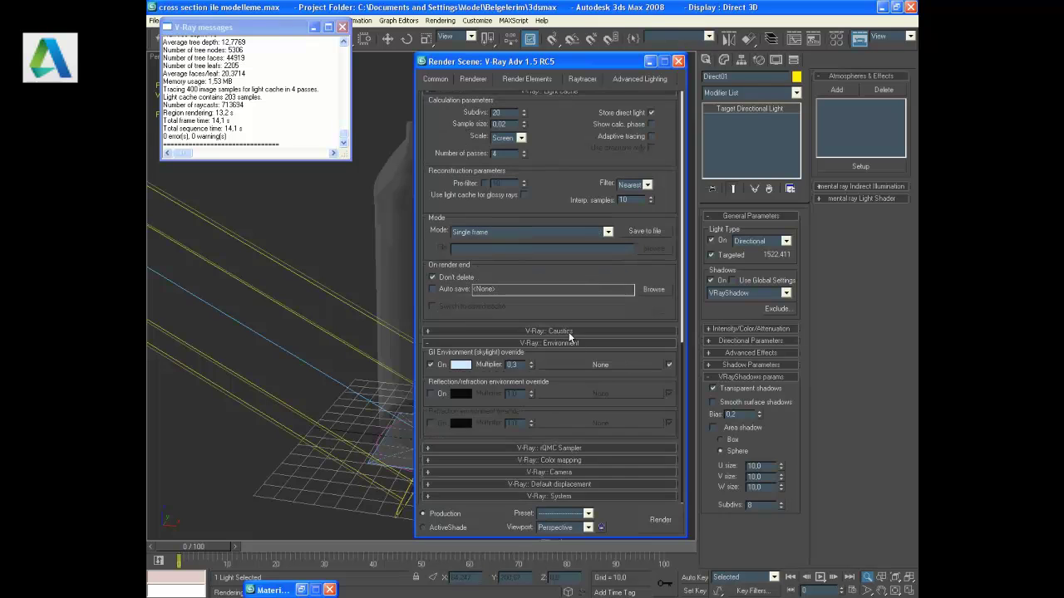
click(568, 332)
click(432, 347)
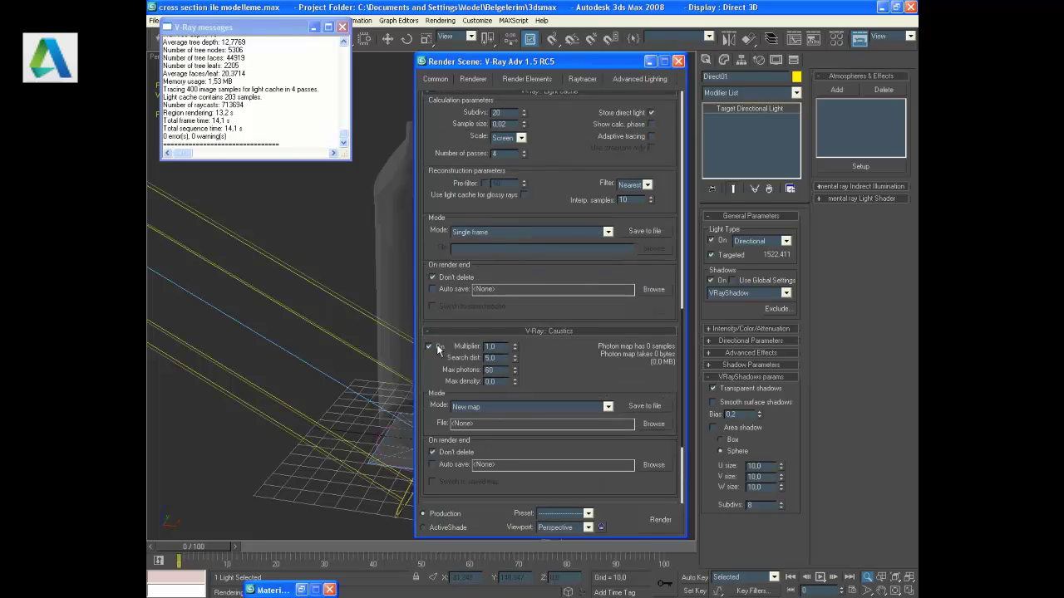
Step: Render the bottle with caustics, then close the frame buffer and Render Scene dialog
click(664, 519)
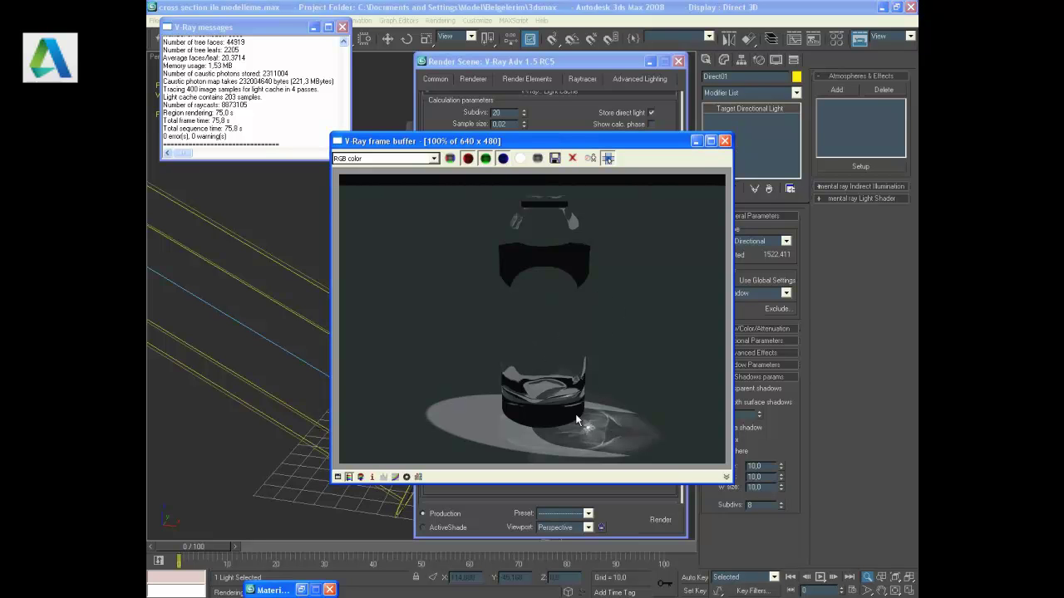
click(724, 142)
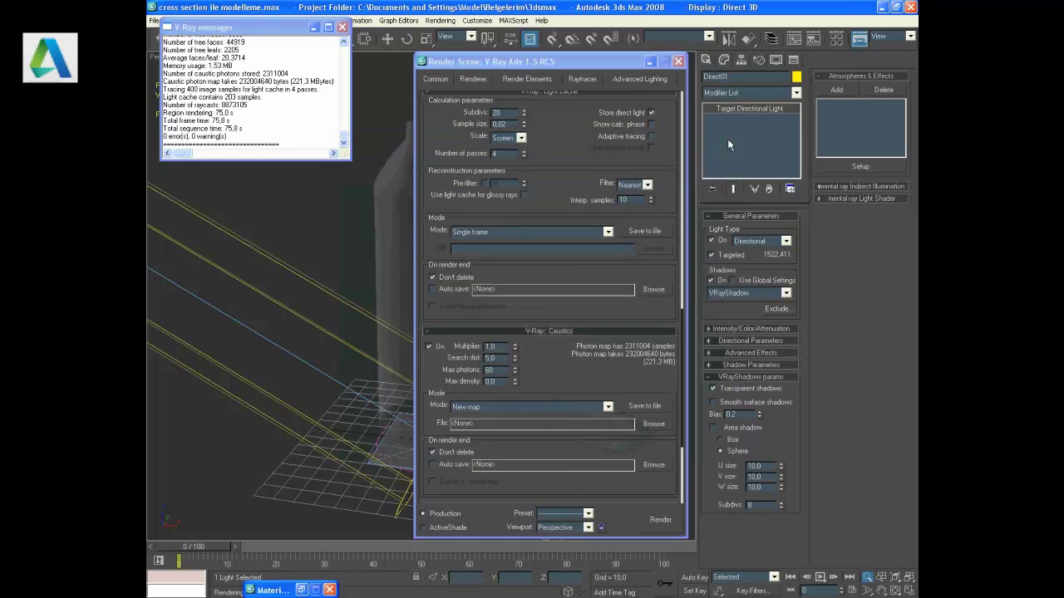
click(678, 61)
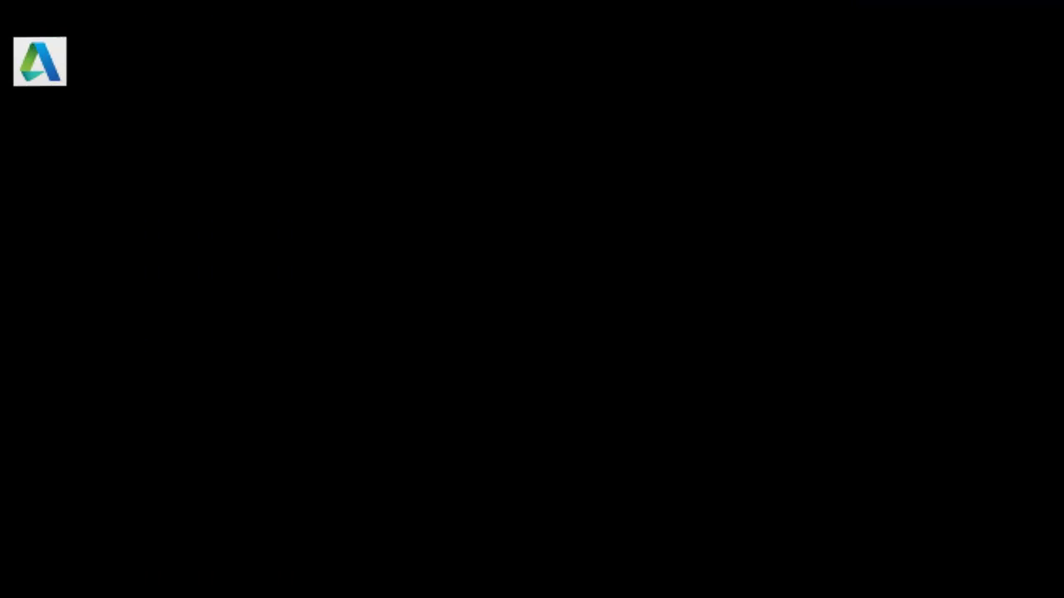